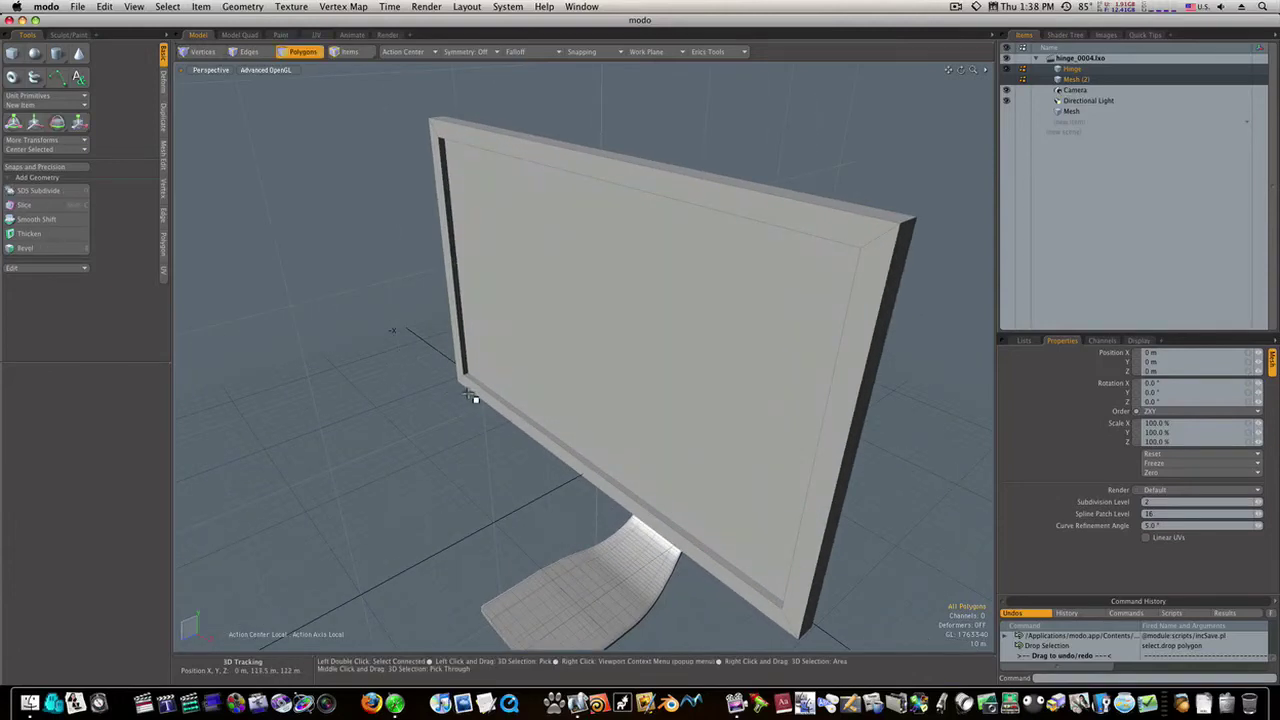
# Step: Loop-slice the screen recess's inner side walls with two symmetric cuts and preview the monitor as a subdivision surface
pyautogui.moveTo(478, 383)
pyautogui.mouseDown()
pyautogui.moveTo(457, 366)
pyautogui.moveTo(466, 371)
pyautogui.mouseUp()
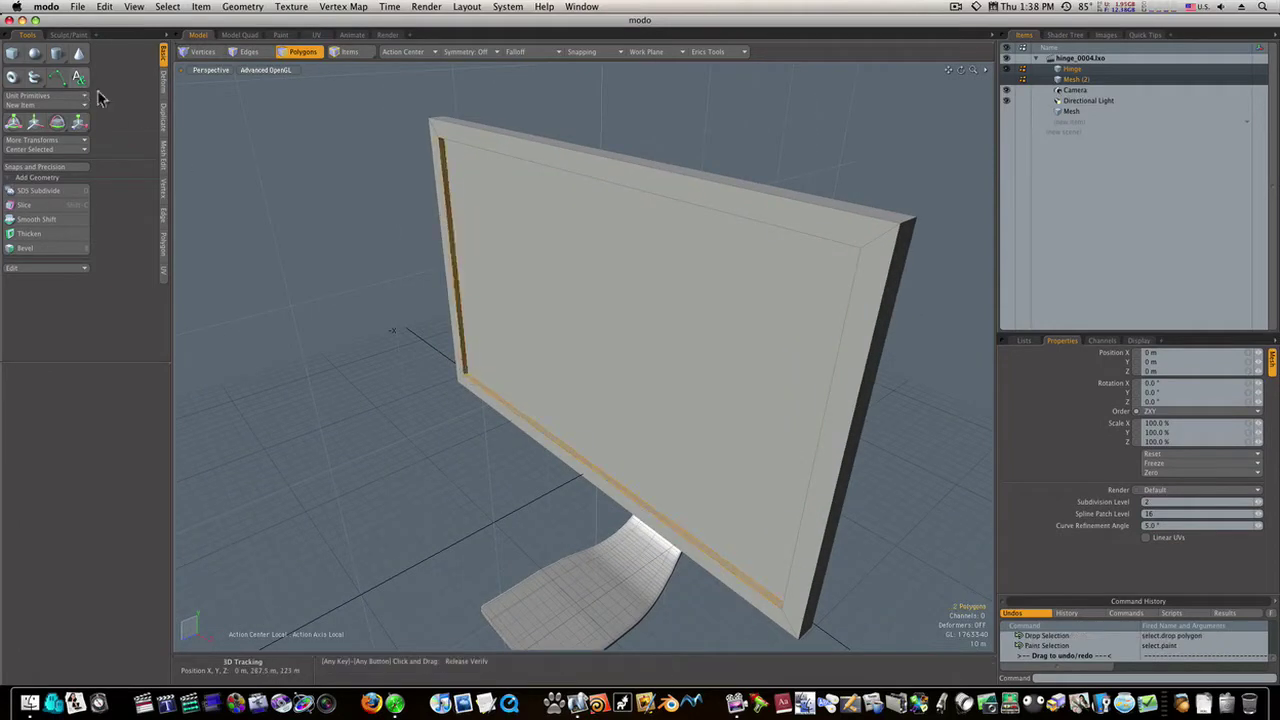
pyautogui.click(164, 150)
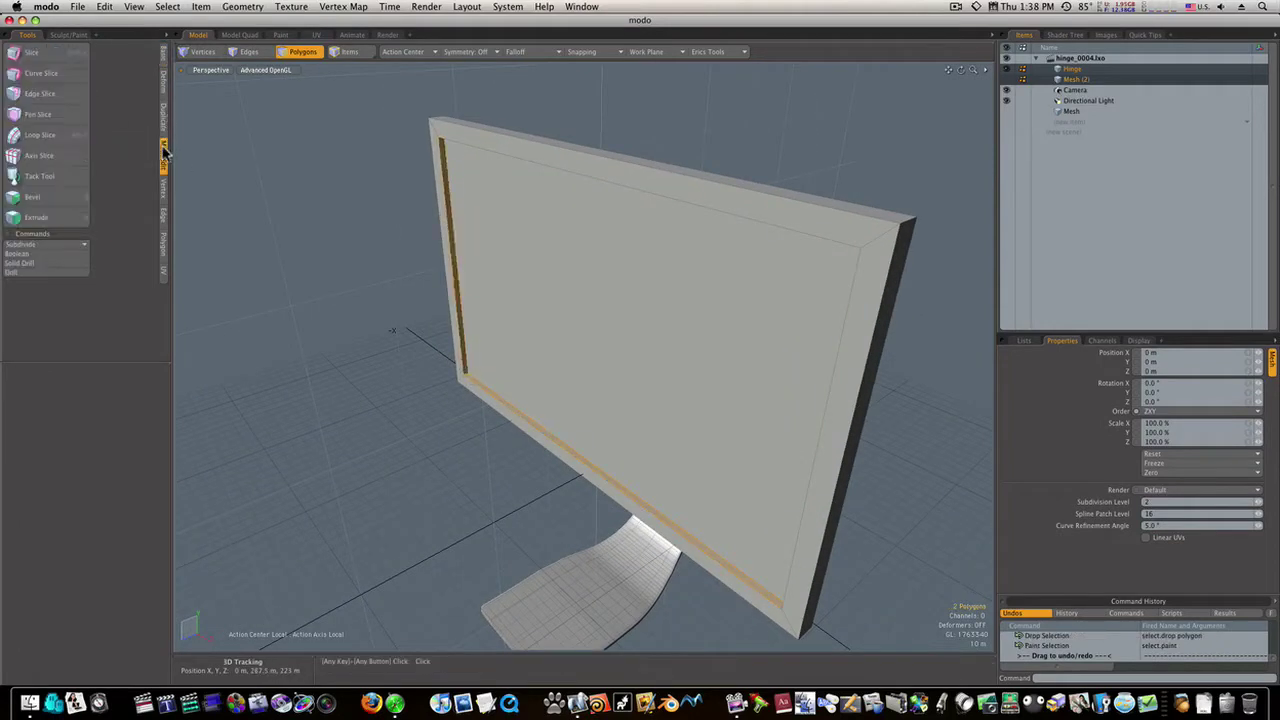
pyautogui.click(80, 136)
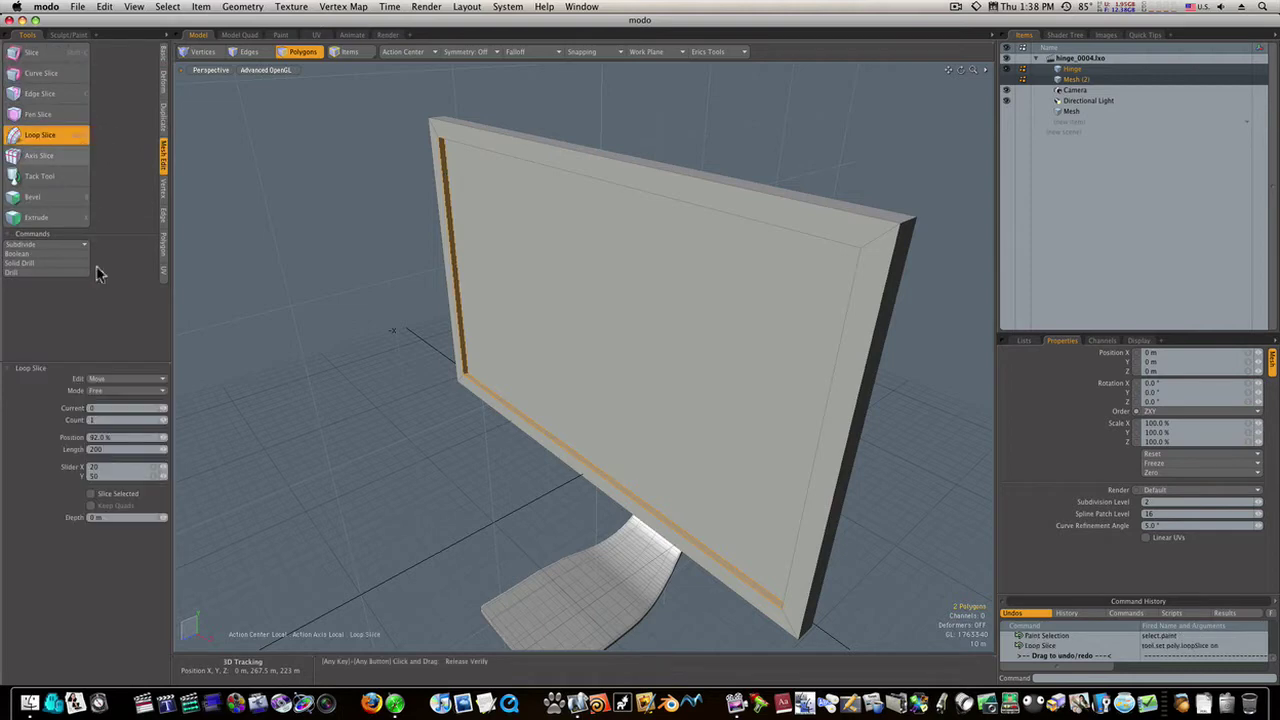
pyautogui.click(166, 421)
pyautogui.click(160, 390)
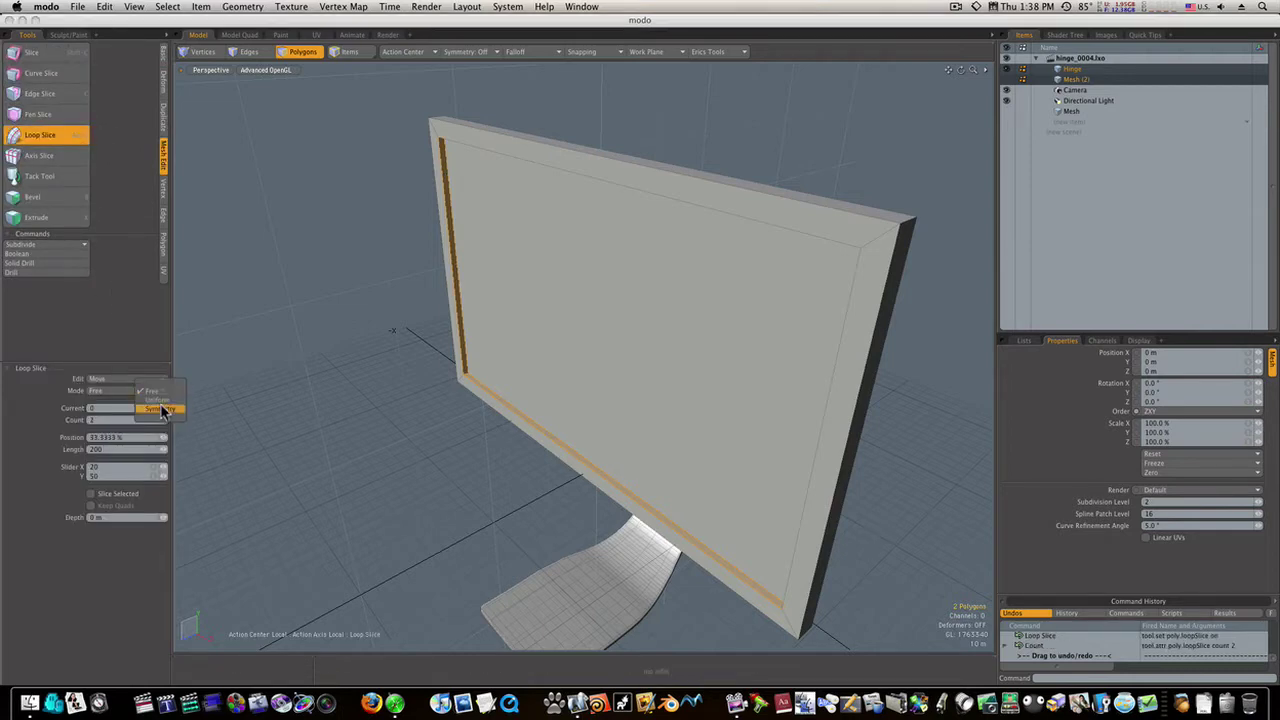
pyautogui.click(160, 409)
pyautogui.click(389, 283)
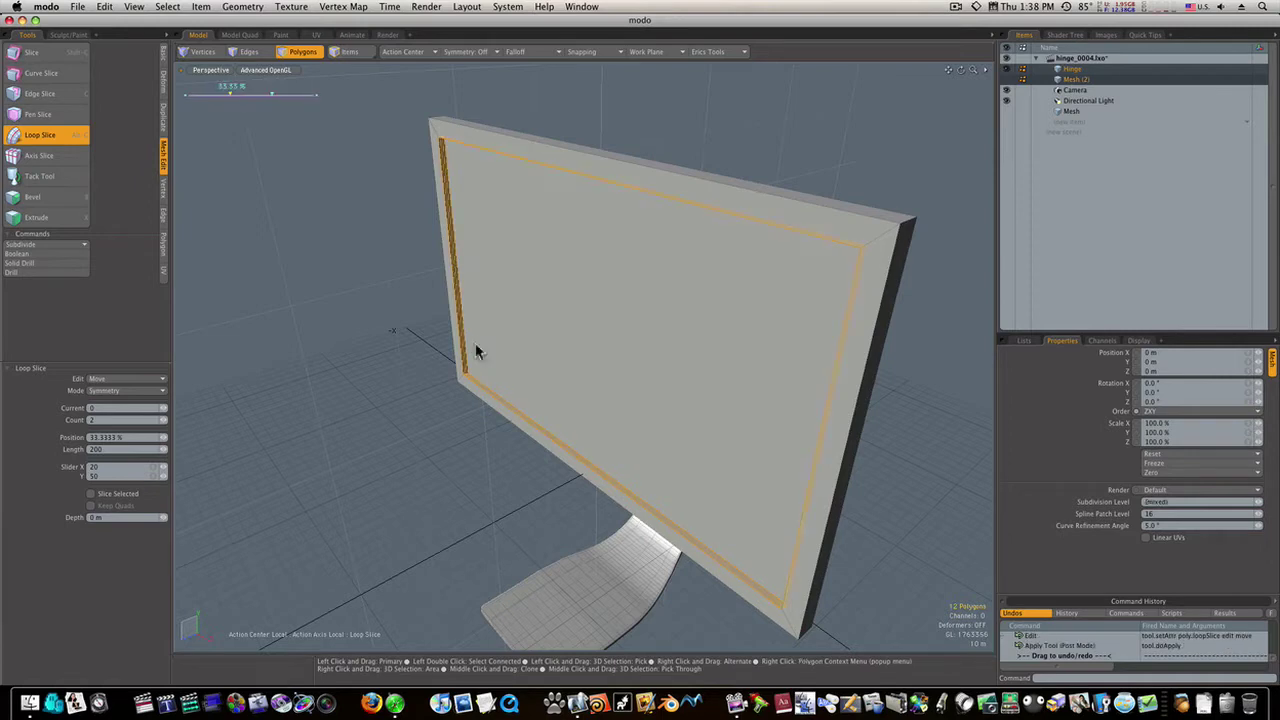
pyautogui.press('space')
pyautogui.click(372, 366)
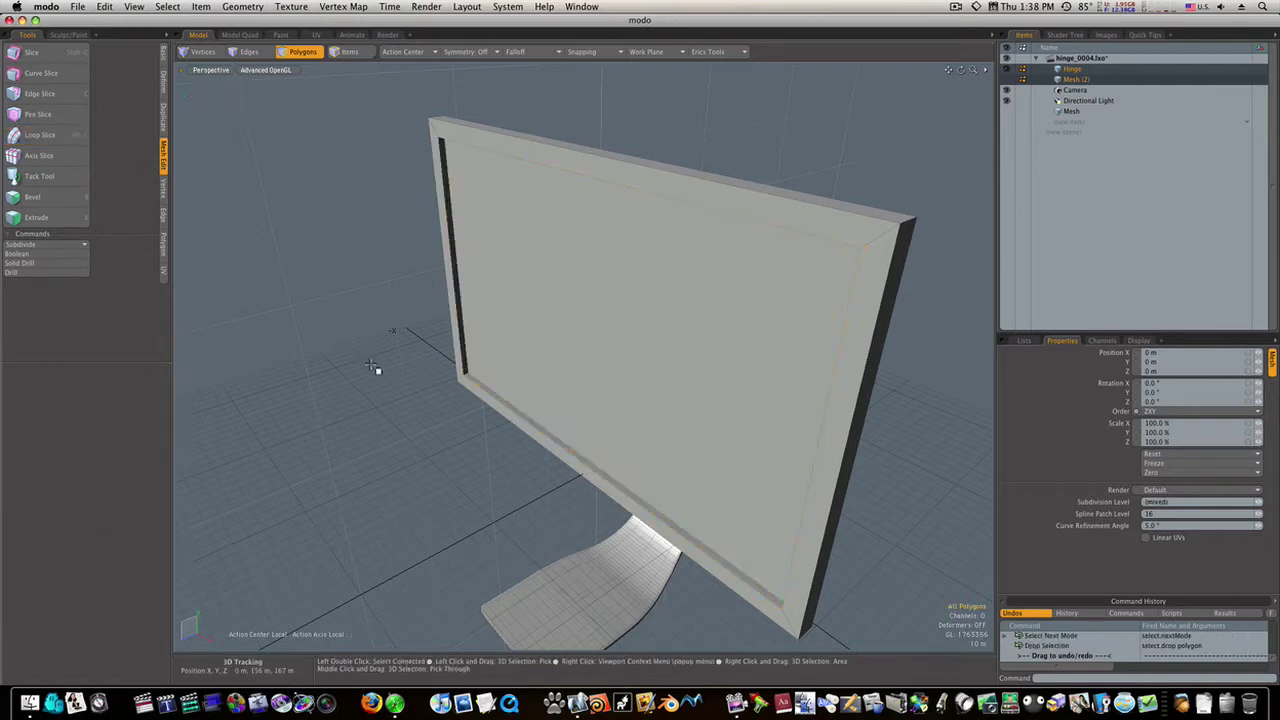
pyautogui.press('Tab')
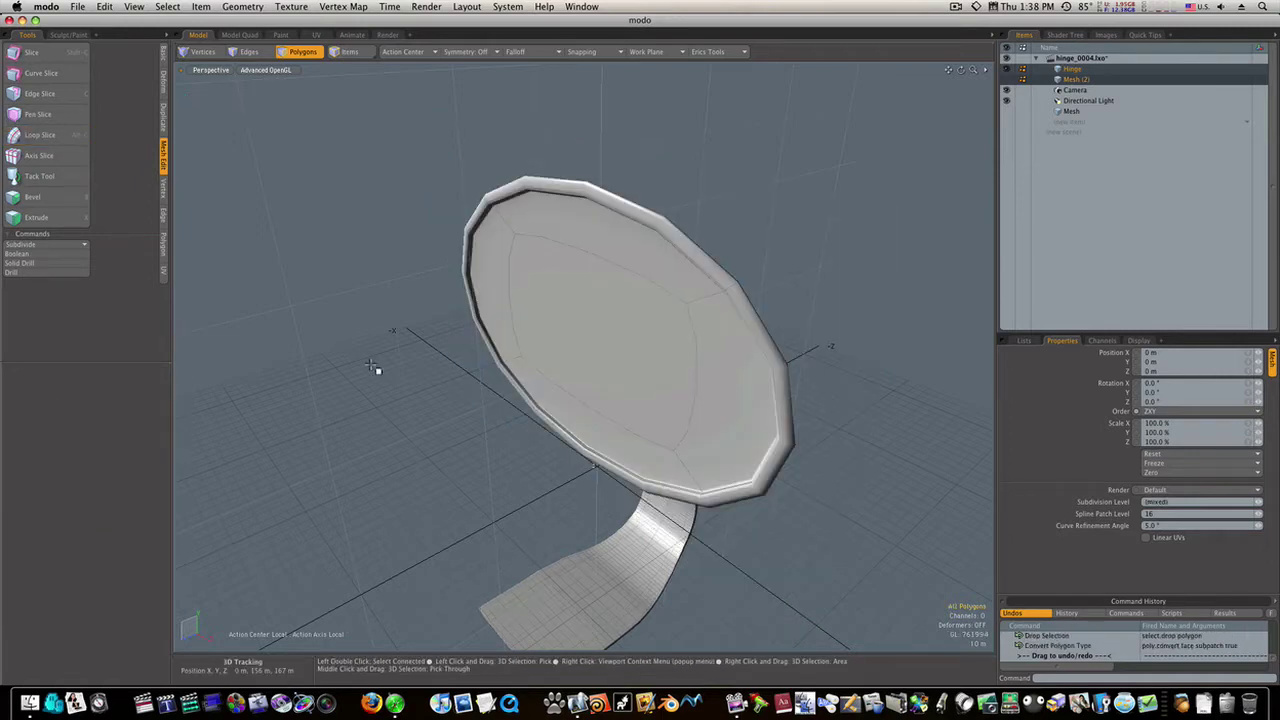
pyautogui.press('Tab')
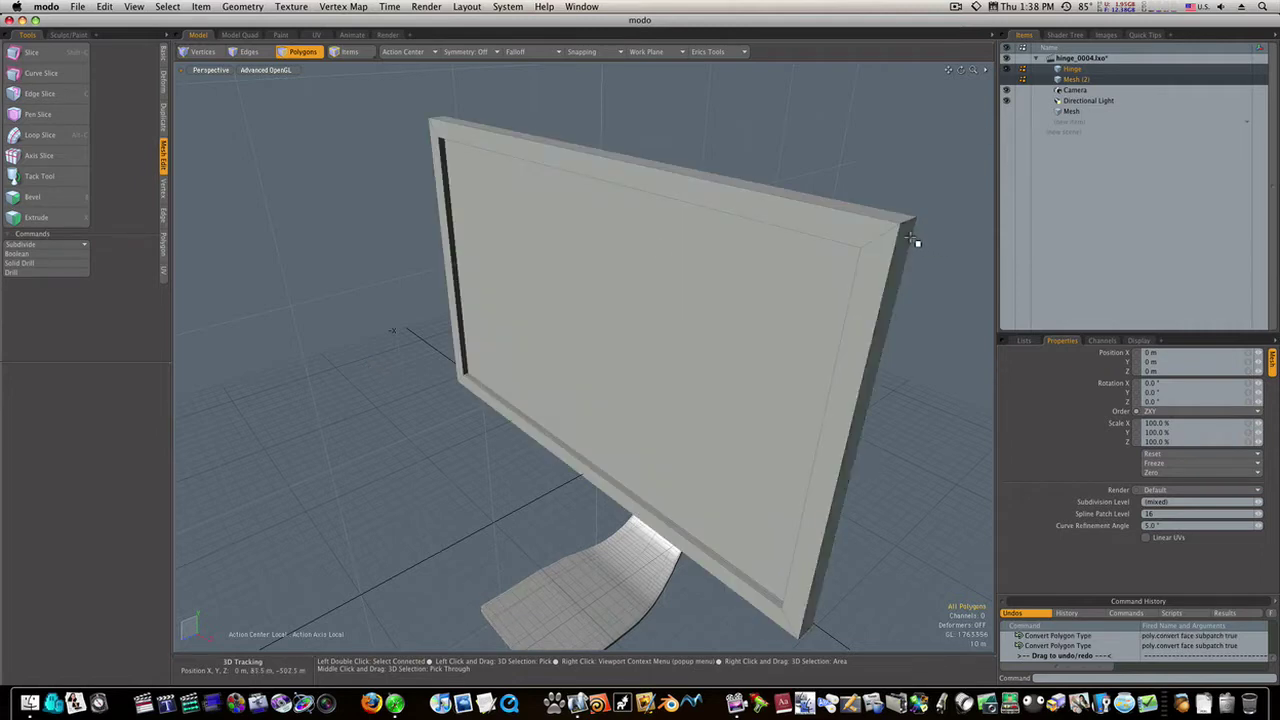
pyautogui.moveTo(914, 240); pyautogui.dragTo(809, 209)
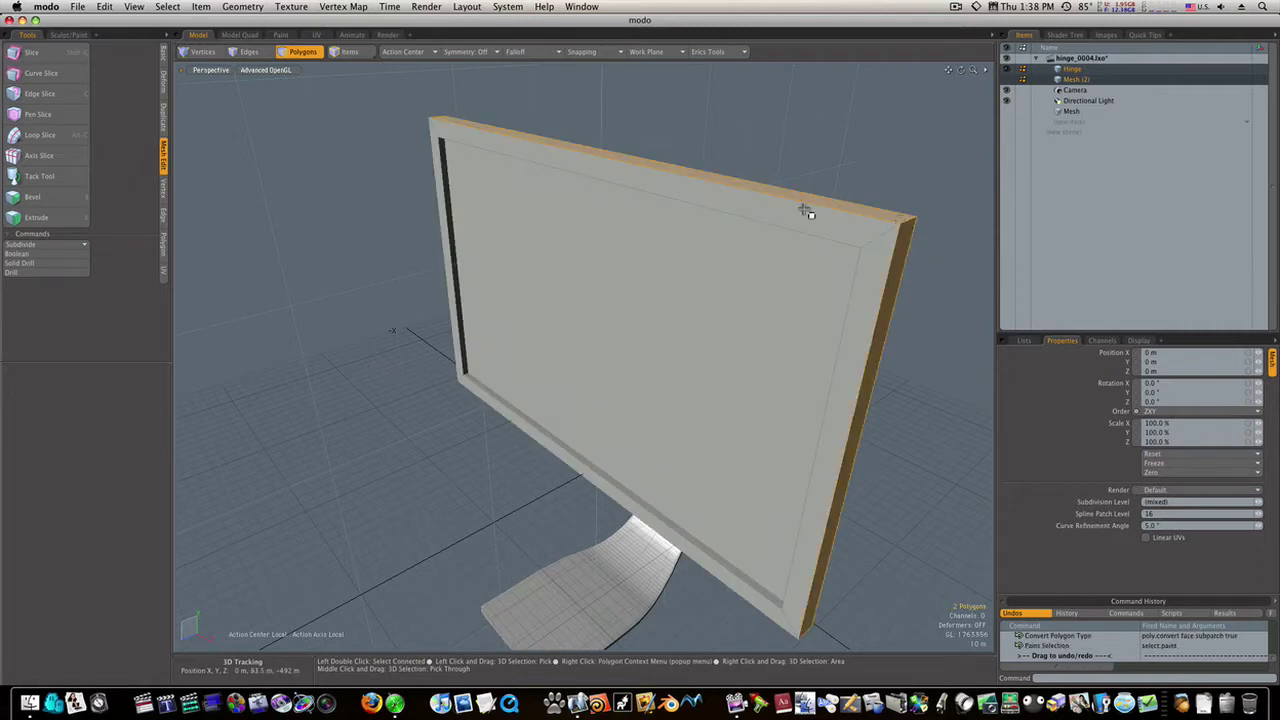
pyautogui.click(40, 94)
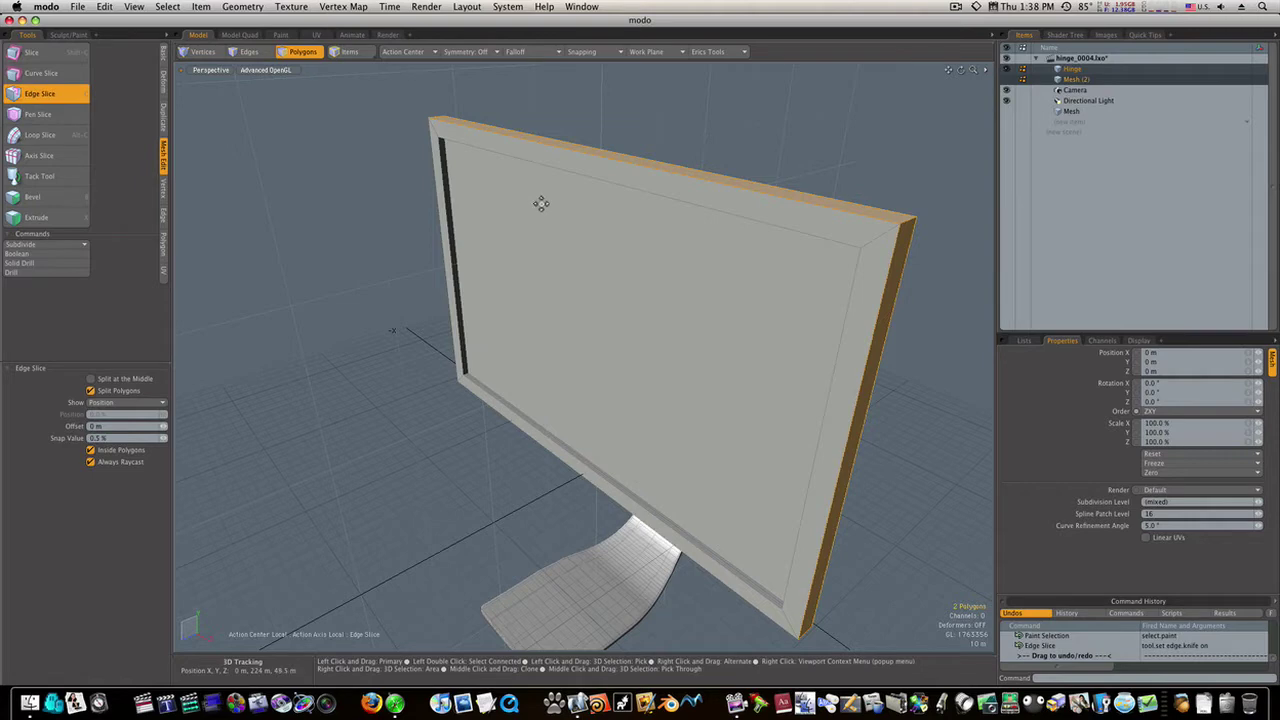
pyautogui.press('space')
pyautogui.click(311, 186)
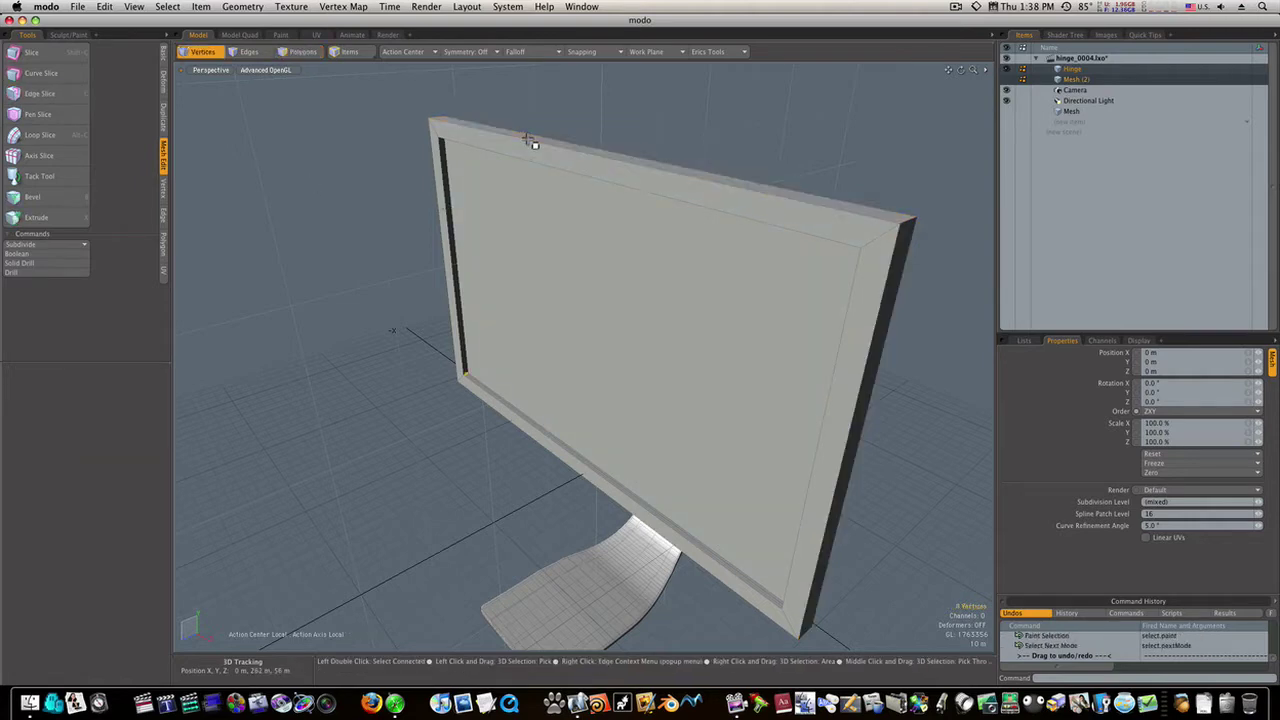
# Step: Bevel the monitor's outer front edge loop with an inset of 4.5 m
pyautogui.press('2')
pyautogui.doubleClick(531, 141)
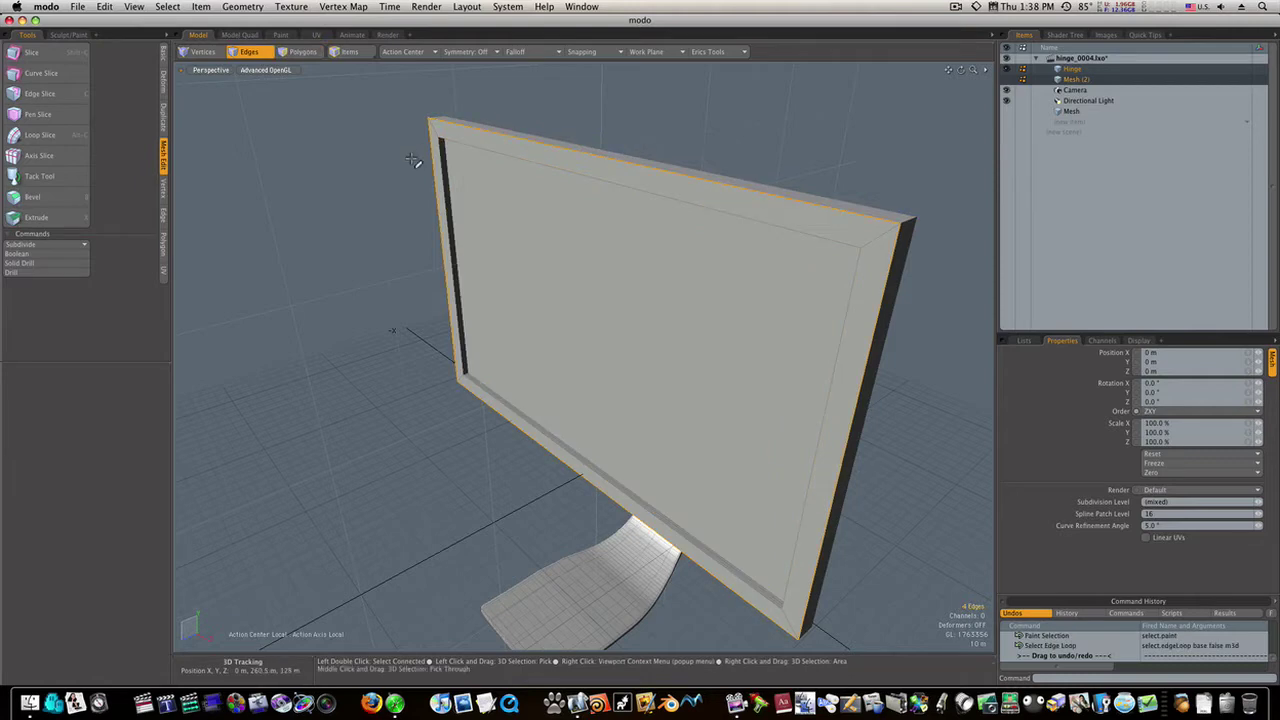
pyautogui.press('b')
pyautogui.click(540, 351)
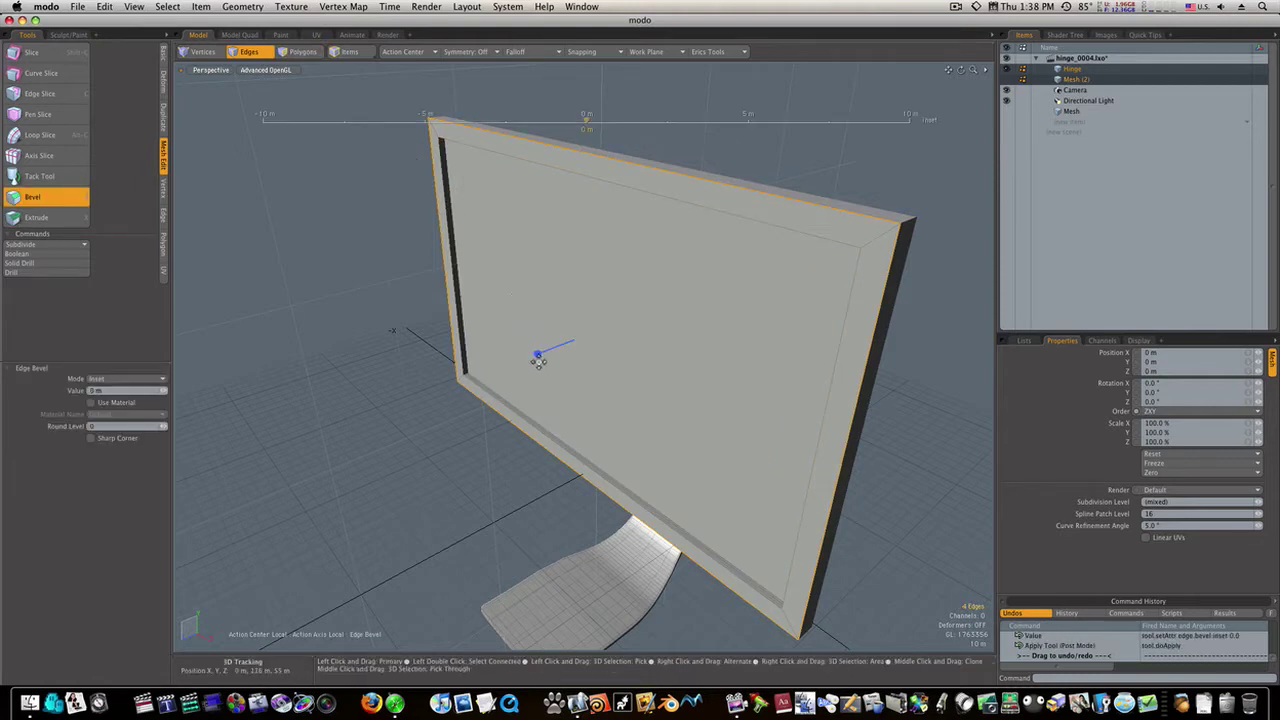
pyautogui.moveTo(538, 353); pyautogui.dragTo(498, 368)
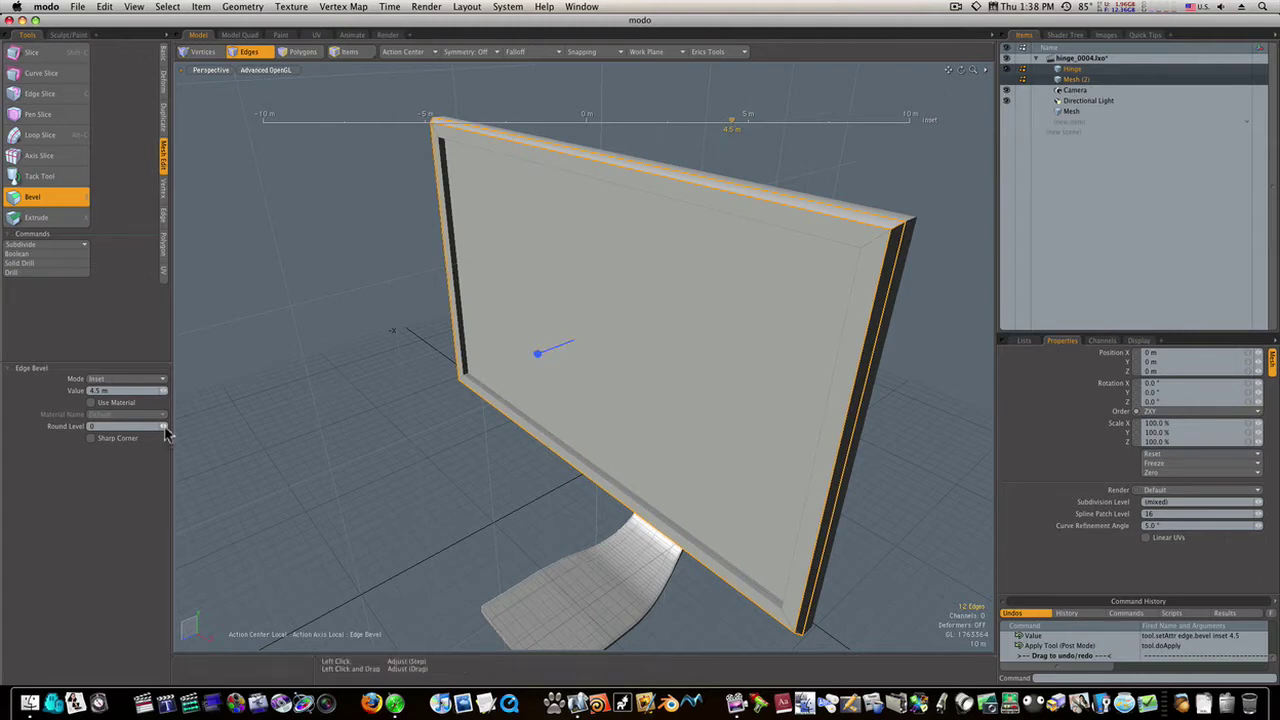
# Step: Set the front edge bevel's round level to 3, drop the edge selection and preview the subdivided shape
pyautogui.press('Return')
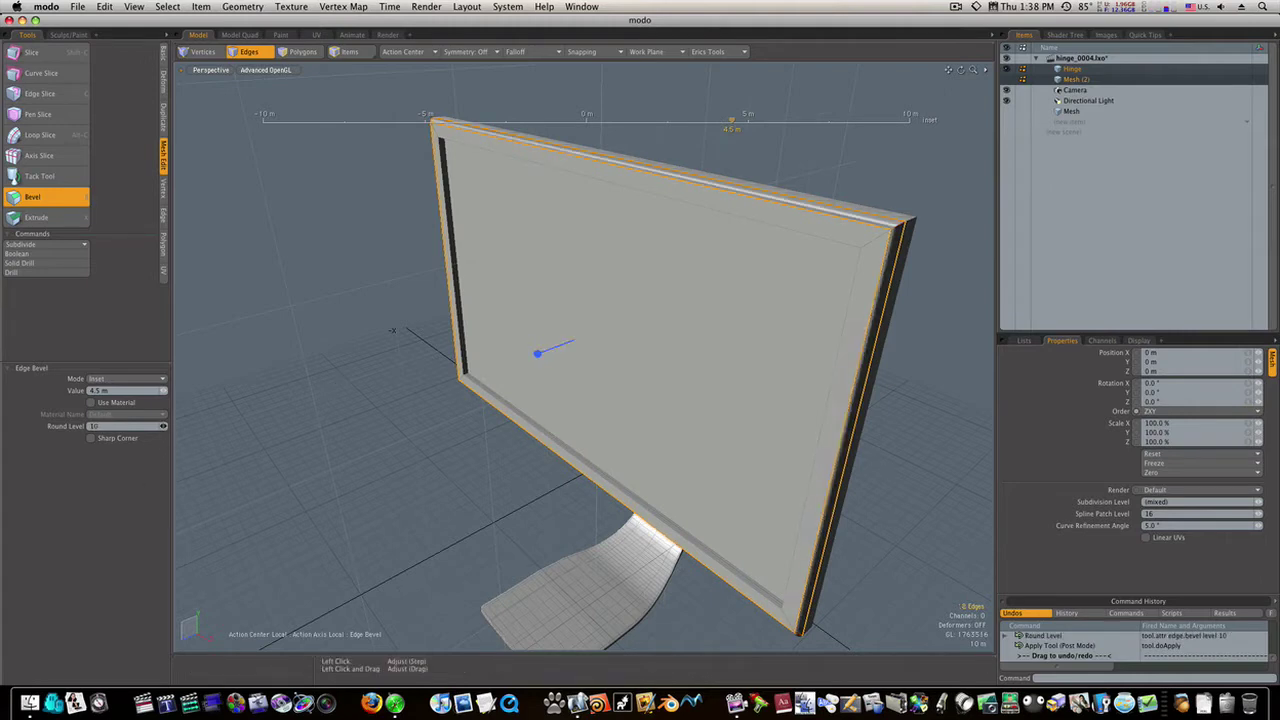
pyautogui.click(160, 426)
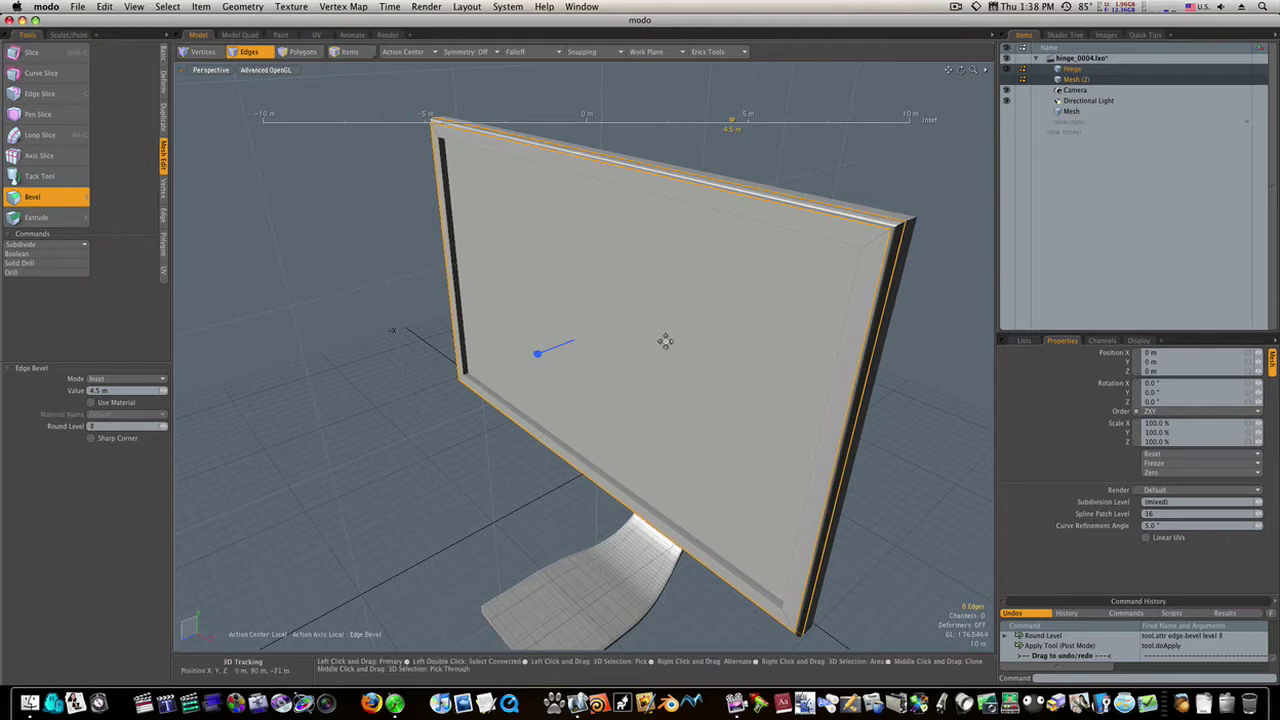
pyautogui.keyDown('alt'); pyautogui.moveTo(894, 240); pyautogui.dragTo(878, 314); pyautogui.keyUp('alt')
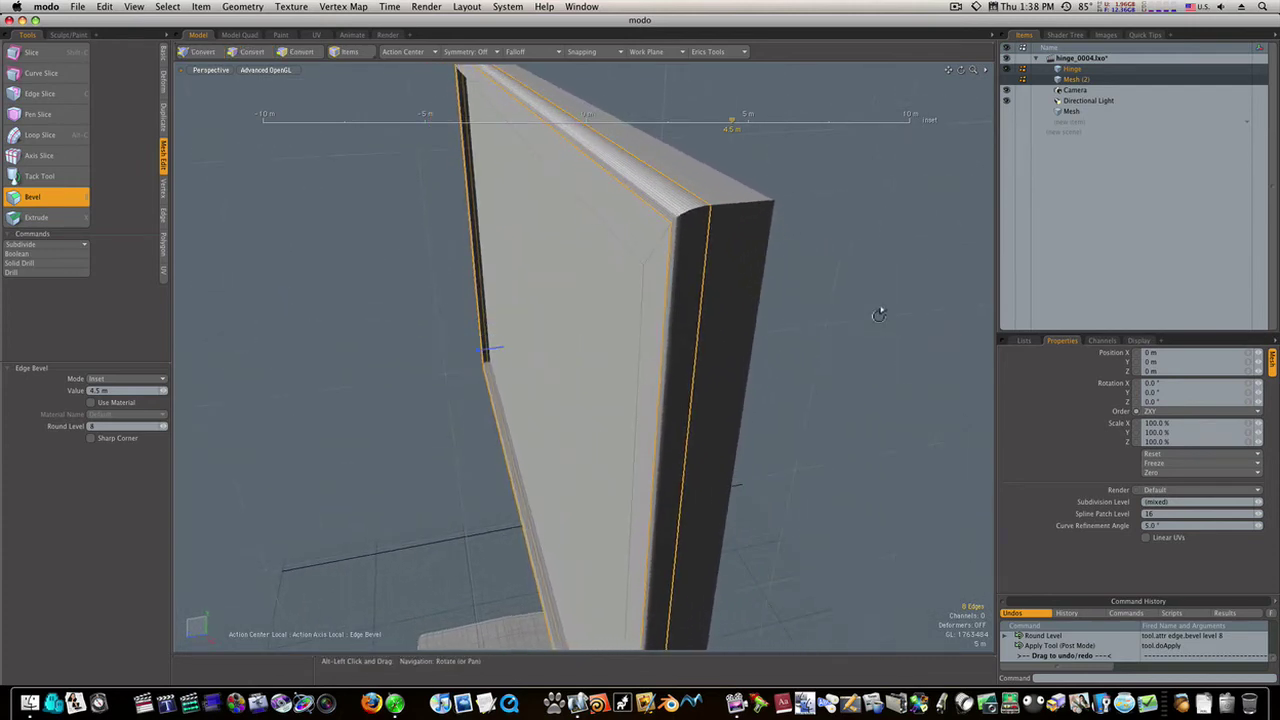
pyautogui.click(160, 427)
pyautogui.moveTo(414, 394)
pyautogui.keyDown('alt'); pyautogui.mouseDown()
pyautogui.moveTo(391, 394)
pyautogui.moveTo(437, 377)
pyautogui.moveTo(420, 382)
pyautogui.mouseUp(); pyautogui.keyUp('alt')
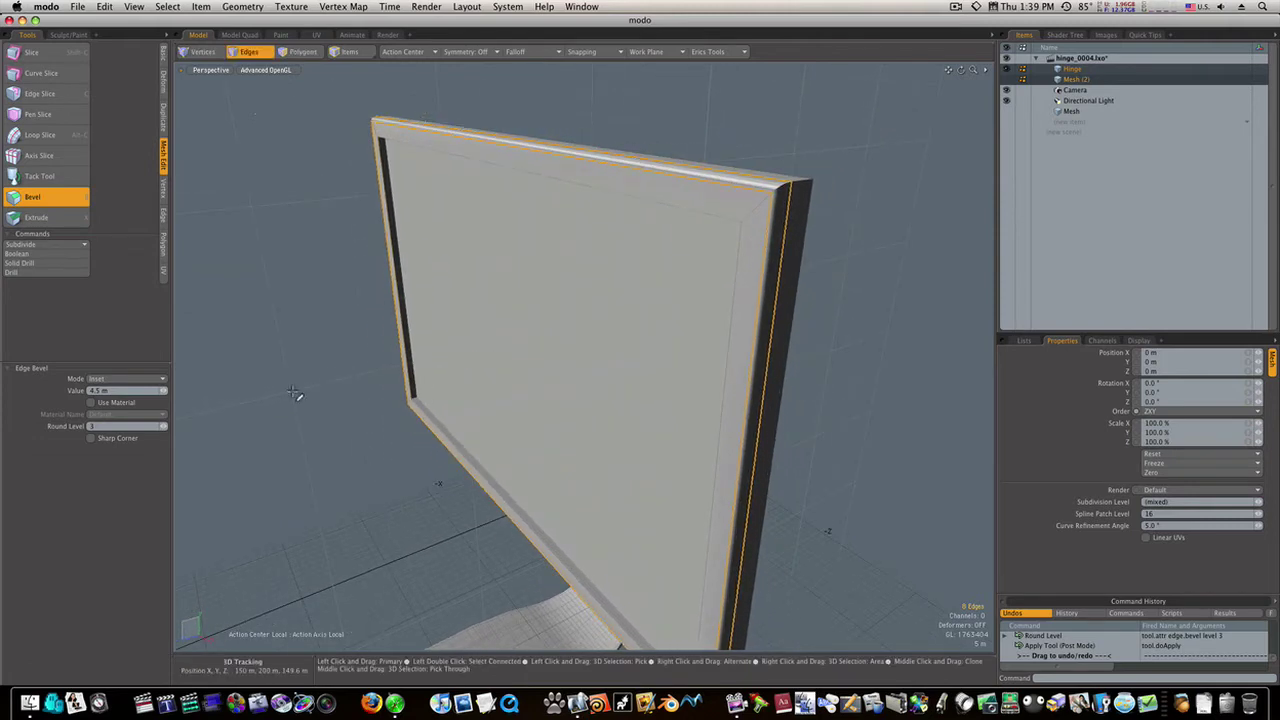
pyautogui.press('space')
pyautogui.click(295, 395)
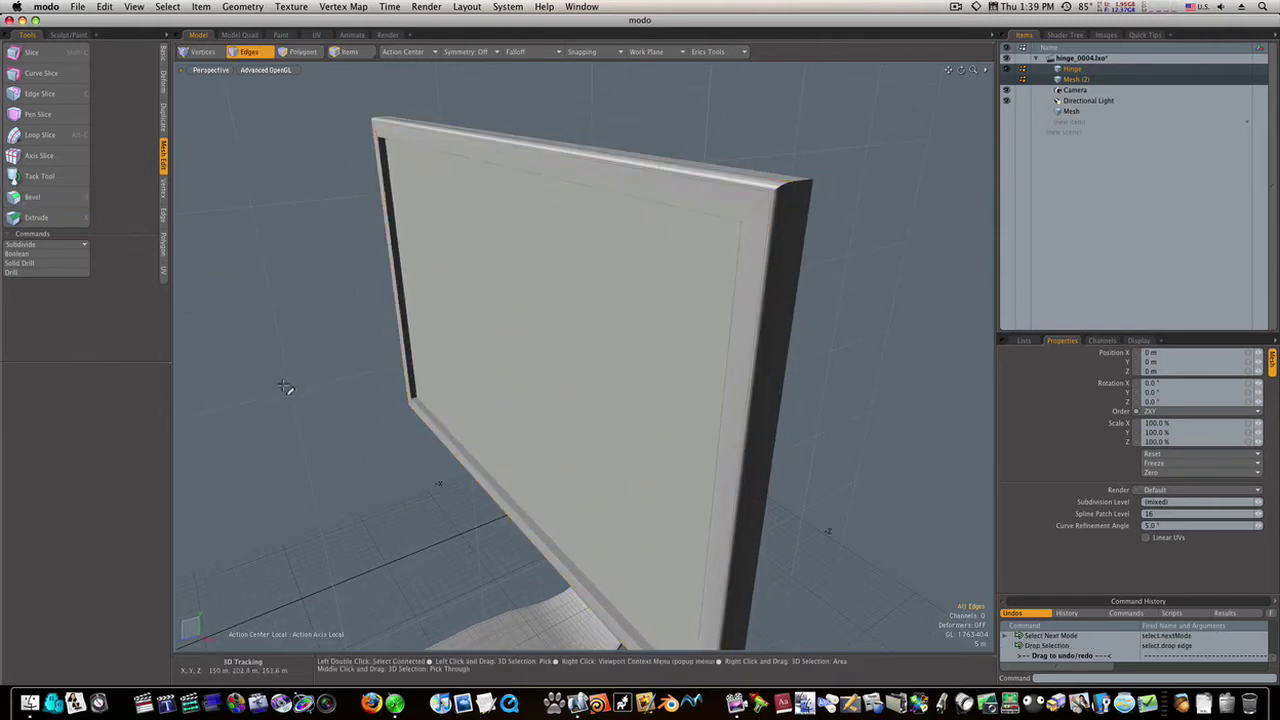
pyautogui.press('Tab')
pyautogui.press('Tab')
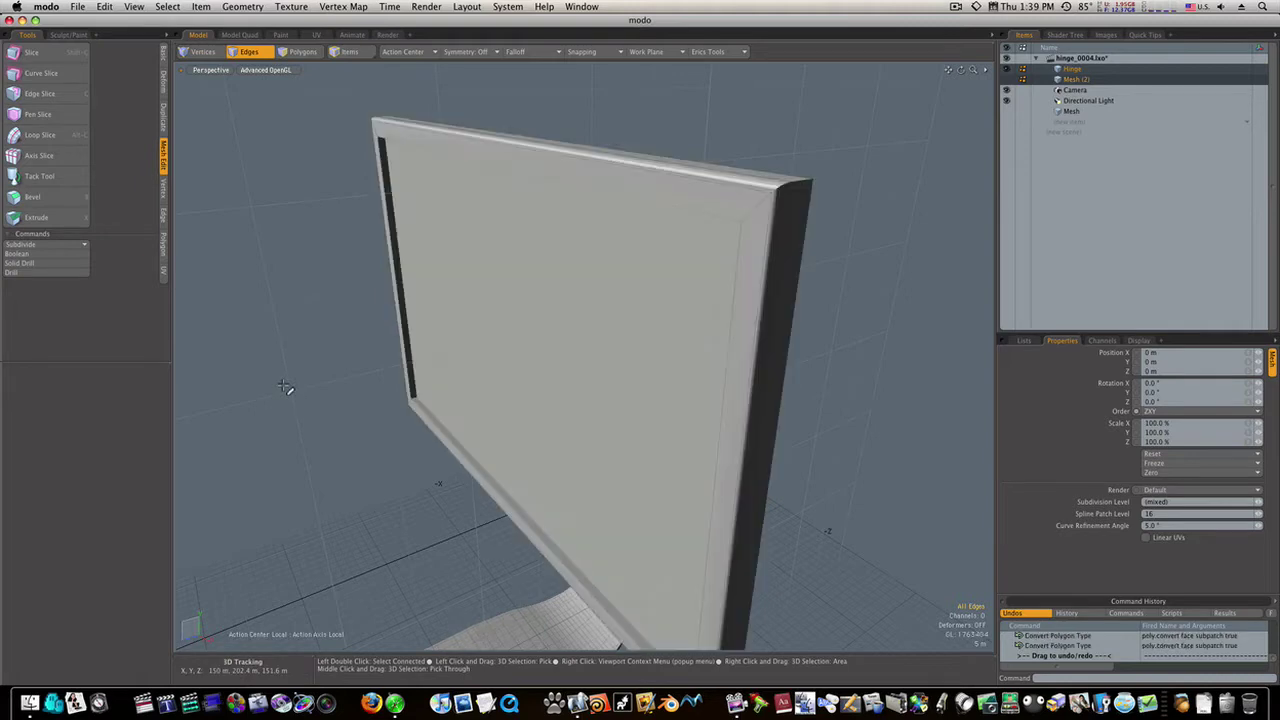
# Step: Loop-slice the monitor's flat outer side faces with two symmetric cuts at 15% and preview the subdivided shape
pyautogui.moveTo(297, 386)
pyautogui.keyDown('alt'); pyautogui.mouseDown()
pyautogui.moveTo(354, 397)
pyautogui.moveTo(334, 397)
pyautogui.moveTo(571, 317)
pyautogui.moveTo(560, 262)
pyautogui.mouseUp(); pyautogui.keyUp('alt')
pyautogui.press('space')
pyautogui.click(80, 131)
pyautogui.moveTo(230, 94); pyautogui.dragTo(207, 94)
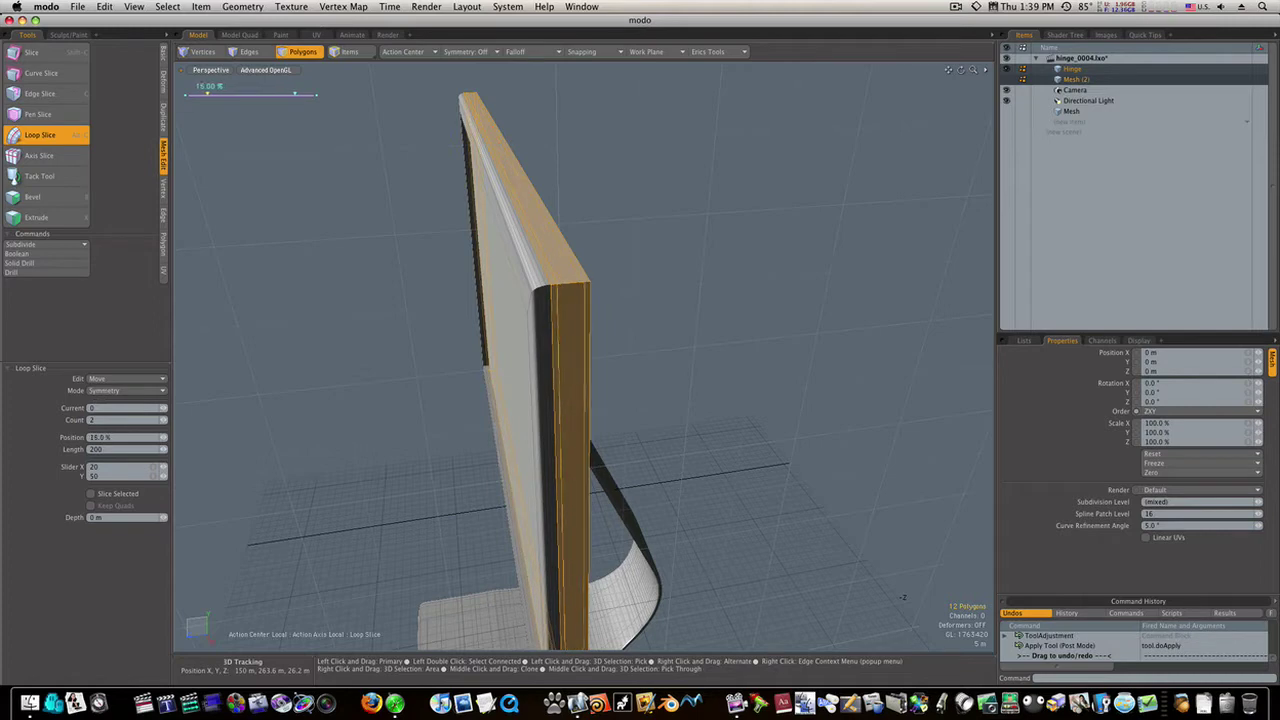
pyautogui.press('space')
pyautogui.click(418, 283)
pyautogui.press('Tab')
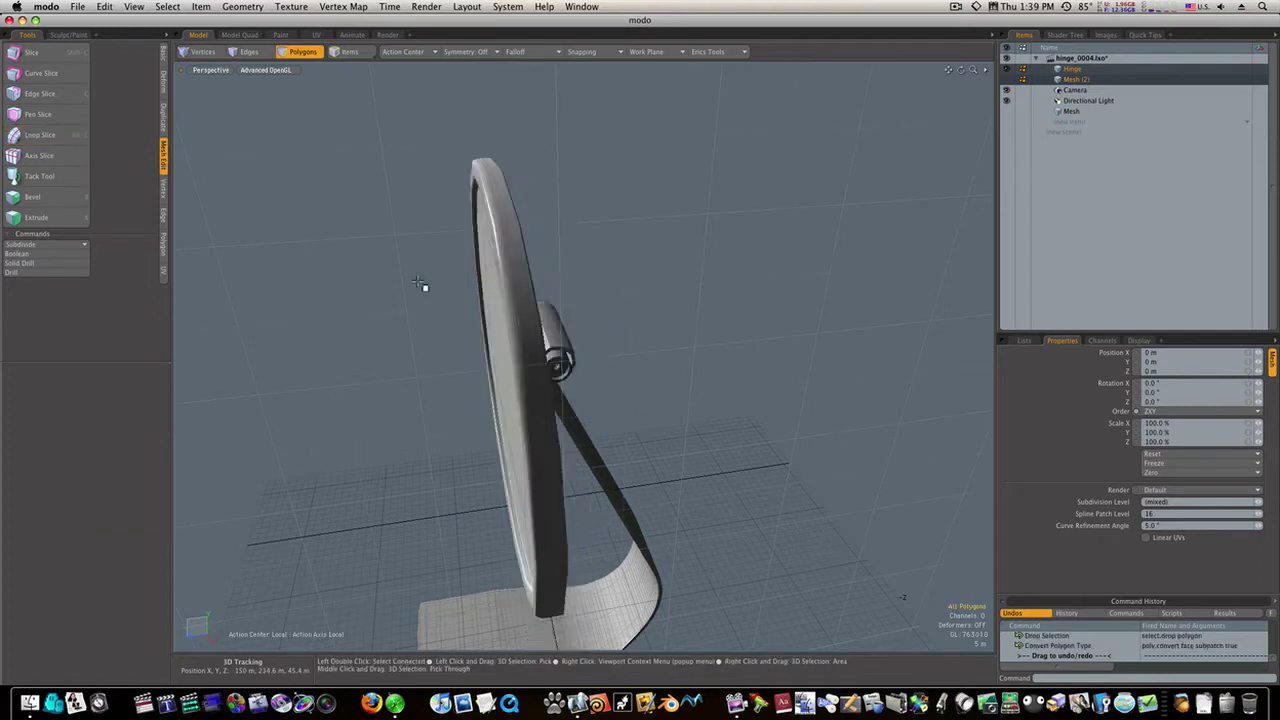
pyautogui.press('Tab')
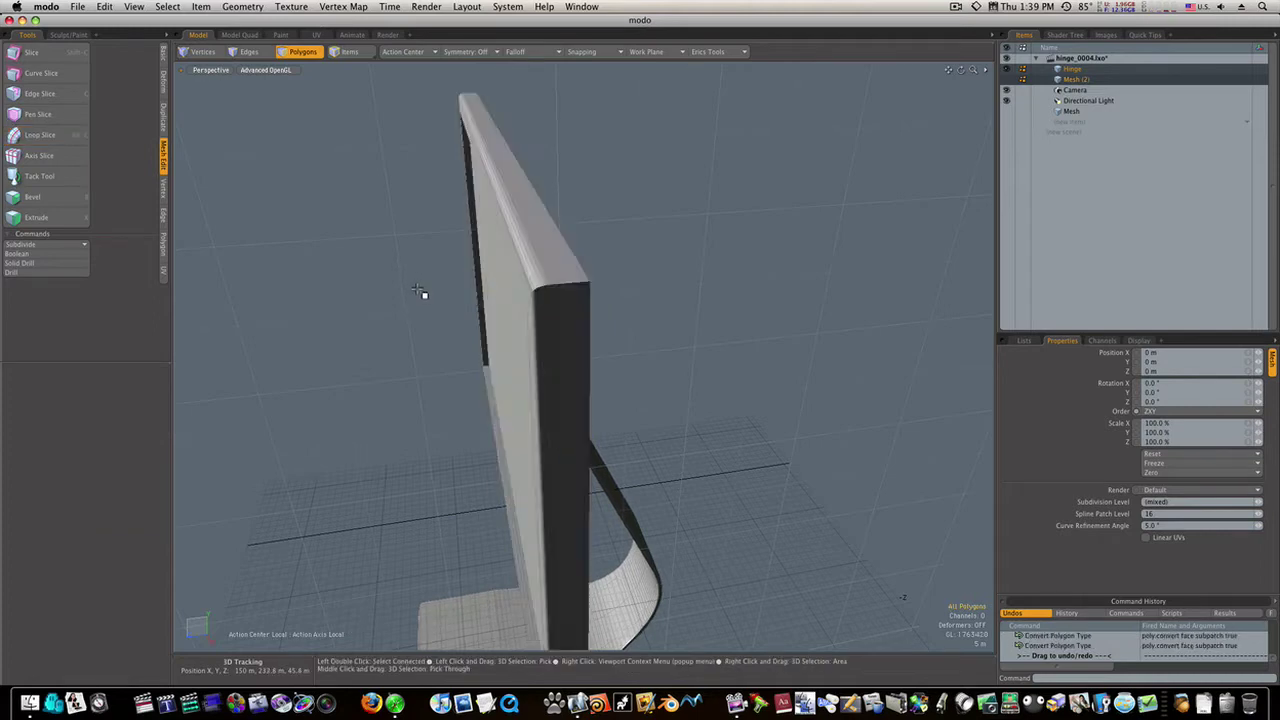
# Step: Bevel the screen polygon inward with a 3.24 m inset and no shift, and preview the subdivided result
pyautogui.keyDown('alt'); pyautogui.moveTo(420, 292); pyautogui.dragTo(491, 380); pyautogui.keyUp('alt')
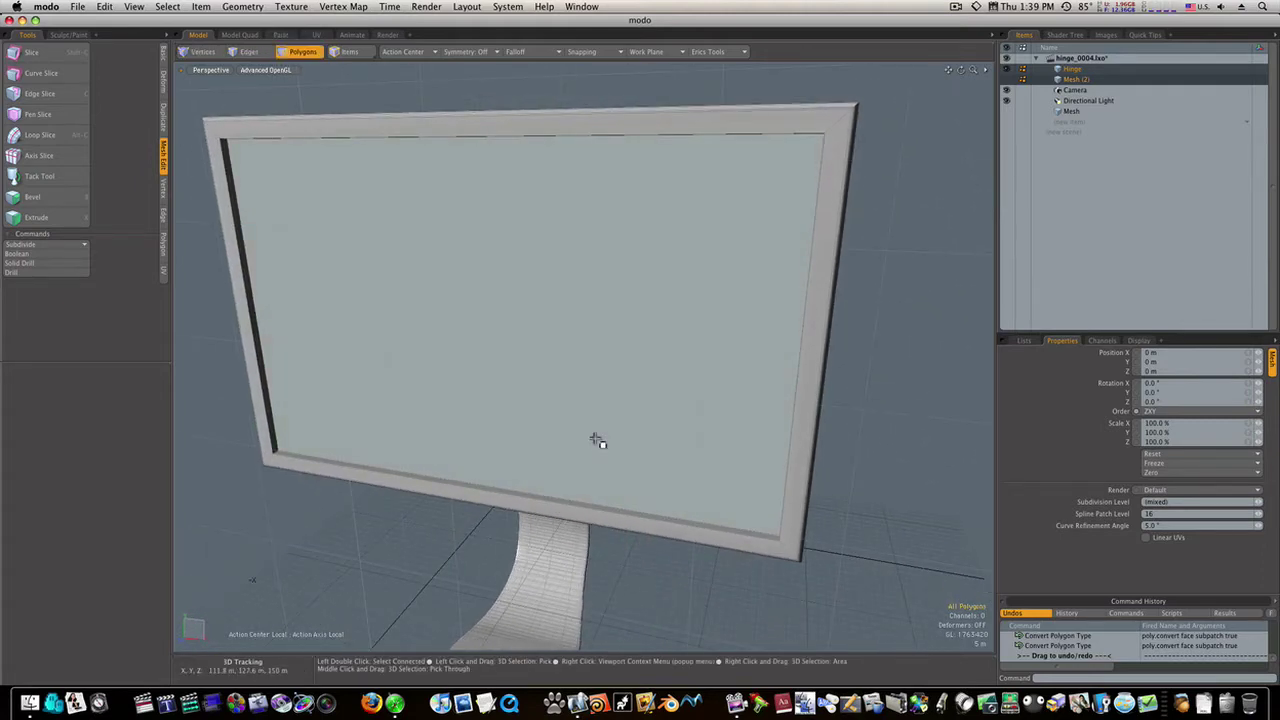
pyautogui.press('Tab')
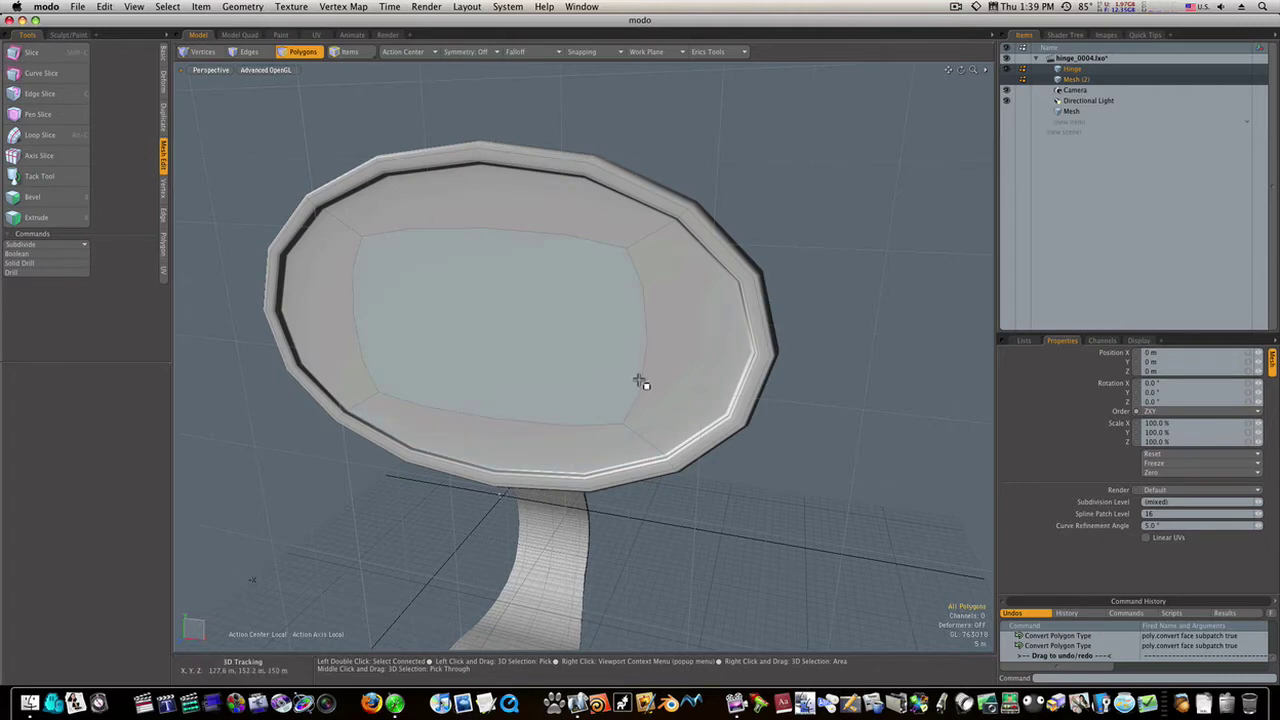
pyautogui.press('Tab')
pyautogui.click(531, 320)
pyautogui.press('b')
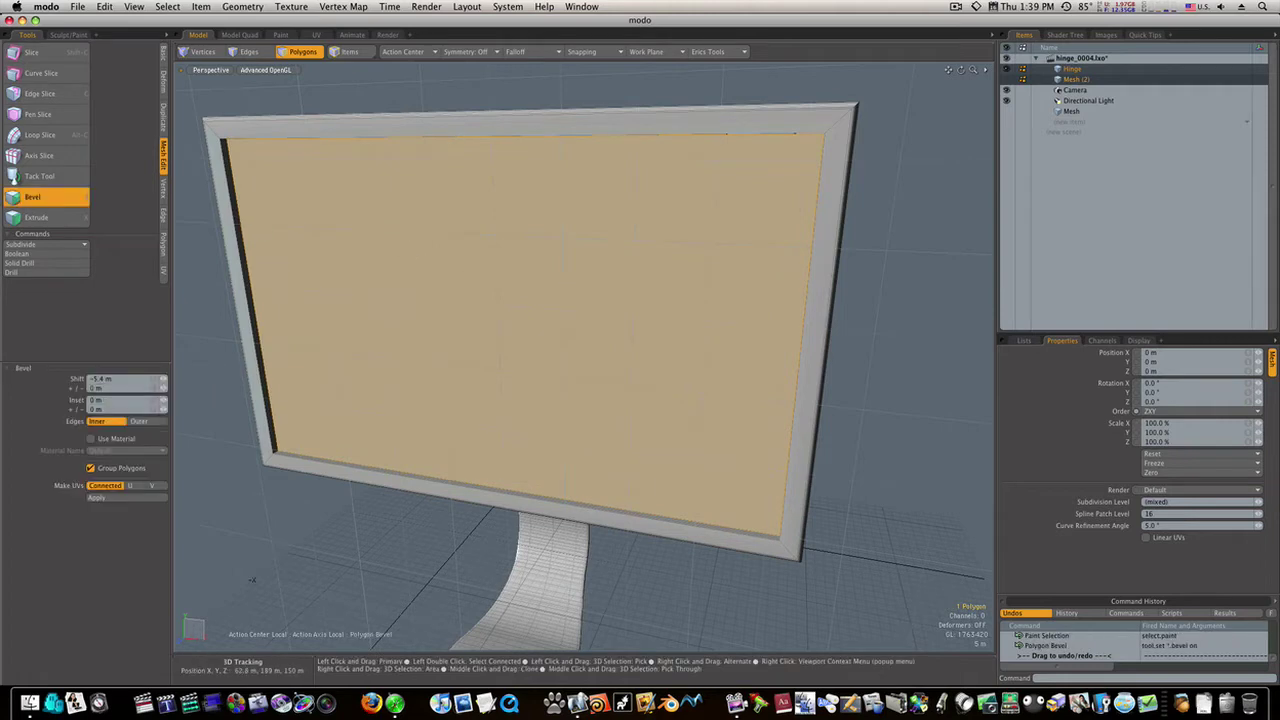
pyautogui.click(252, 579)
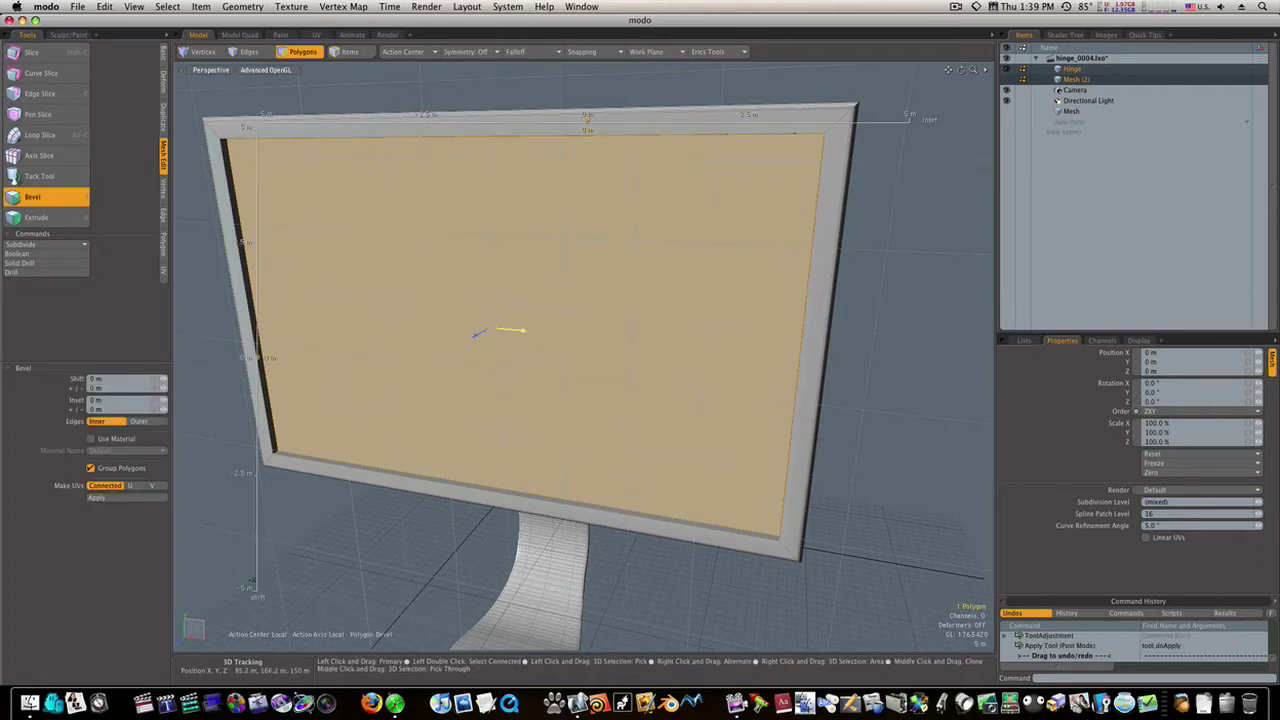
pyautogui.moveTo(588, 121); pyautogui.dragTo(619, 122)
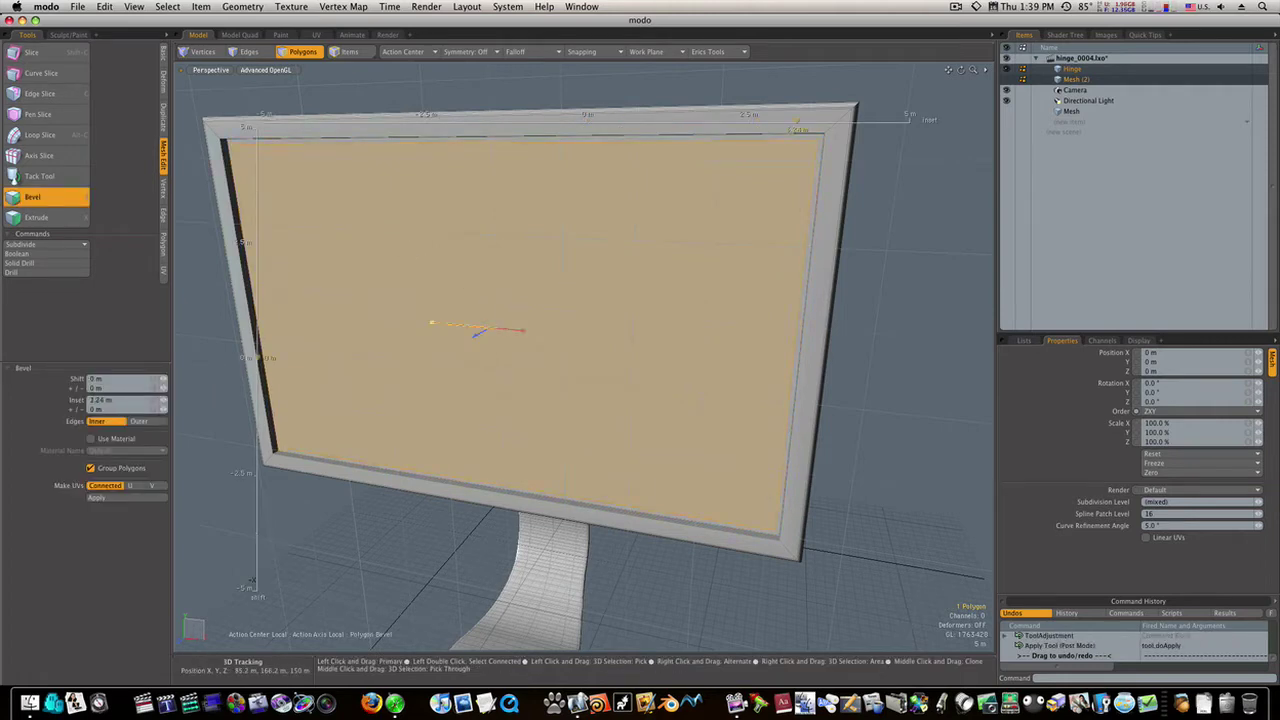
pyautogui.press('space')
pyautogui.click(853, 330)
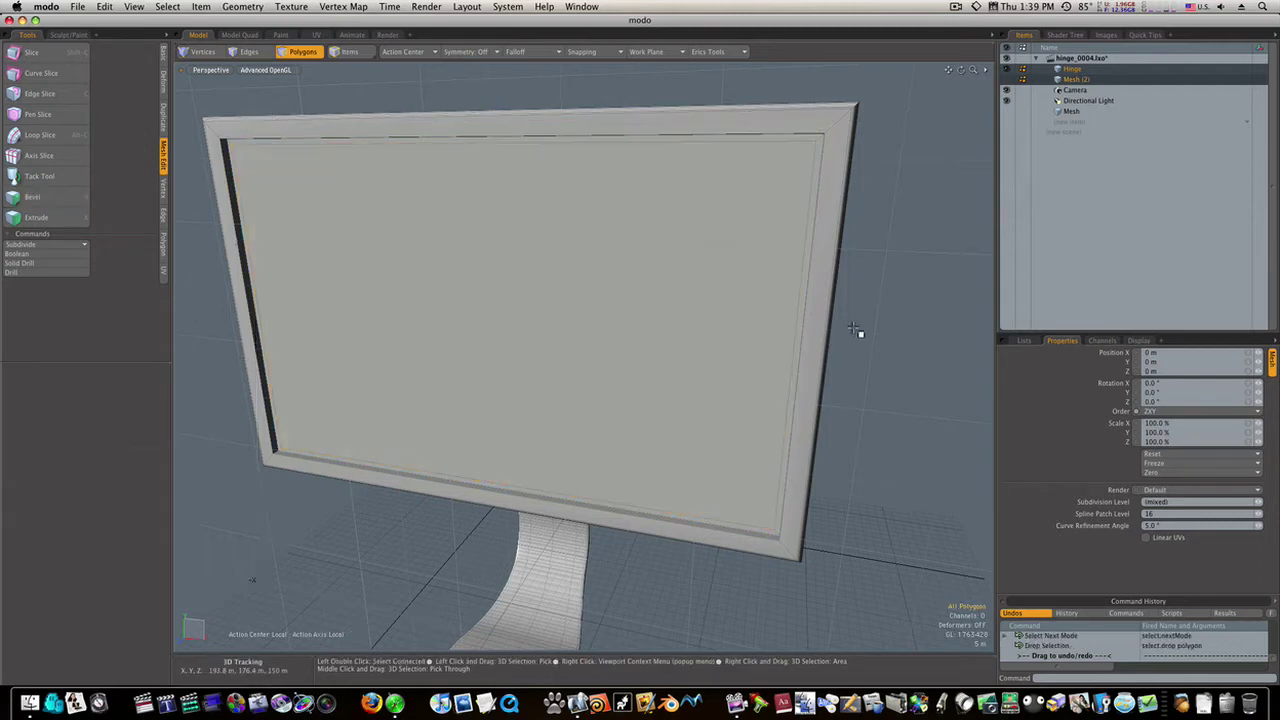
pyautogui.press('Tab')
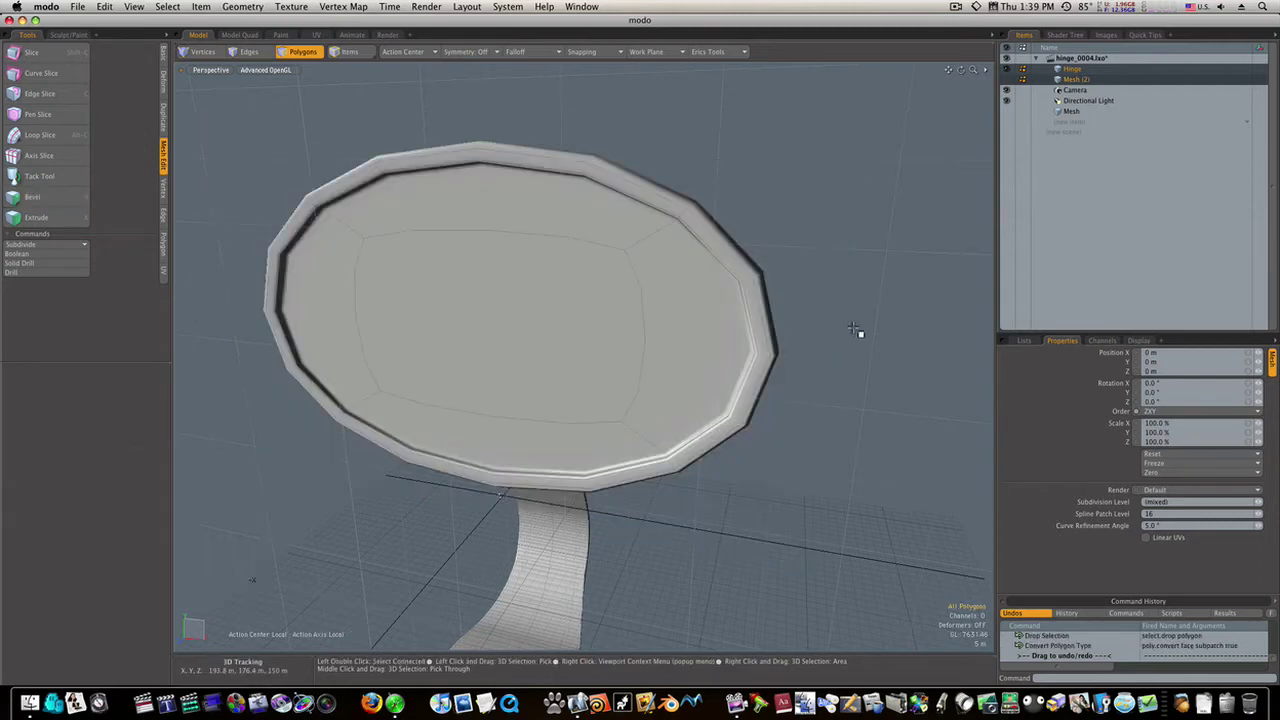
pyautogui.press('Tab')
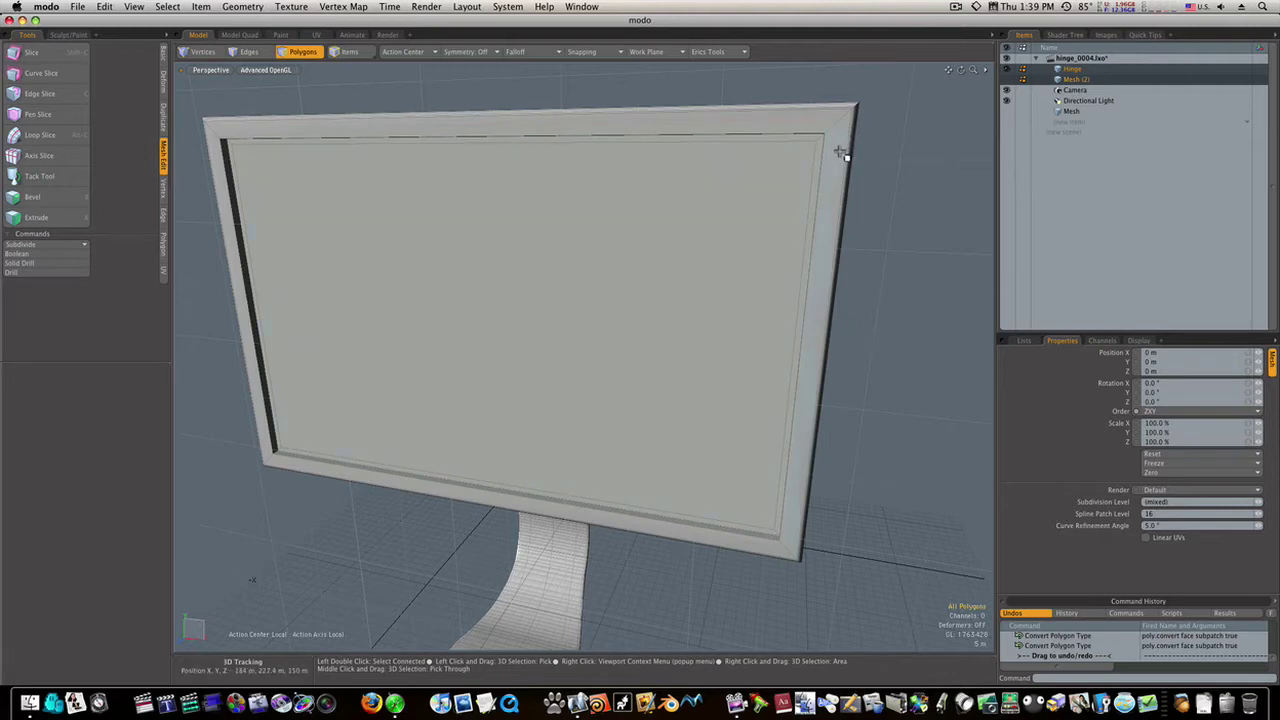
# Step: Loop-slice the front bezel faces around the screen with two symmetric cuts close to their borders and preview the subdivided shape
pyautogui.moveTo(840, 149); pyautogui.dragTo(826, 129)
pyautogui.click(40, 135)
pyautogui.click(429, 234)
pyautogui.moveTo(206, 94); pyautogui.dragTo(204, 94)
pyautogui.keyDown('alt'); pyautogui.moveTo(574, 320); pyautogui.dragTo(402, 327); pyautogui.keyUp('alt')
pyautogui.press('space')
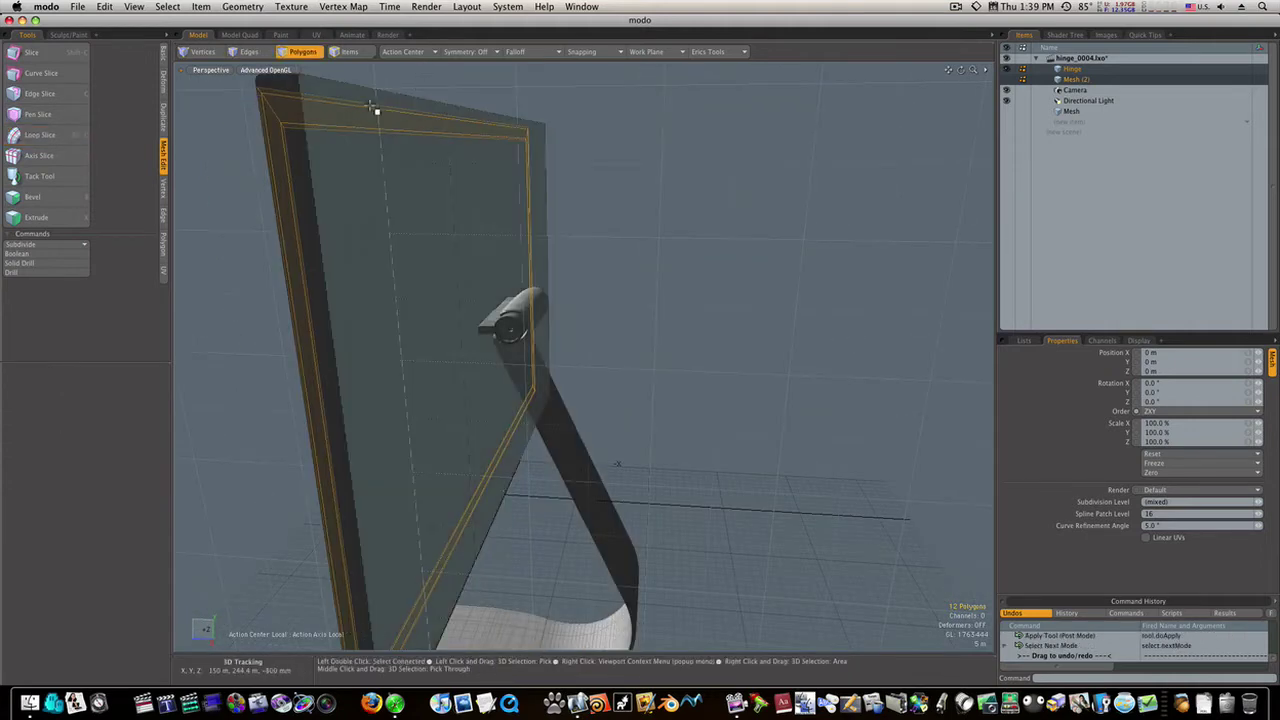
pyautogui.keyDown('alt'); pyautogui.moveTo(474, 180); pyautogui.dragTo(452, 198); pyautogui.keyUp('alt')
pyautogui.click(666, 174)
pyautogui.keyDown('alt'); pyautogui.moveTo(703, 245); pyautogui.dragTo(706, 226); pyautogui.keyUp('alt')
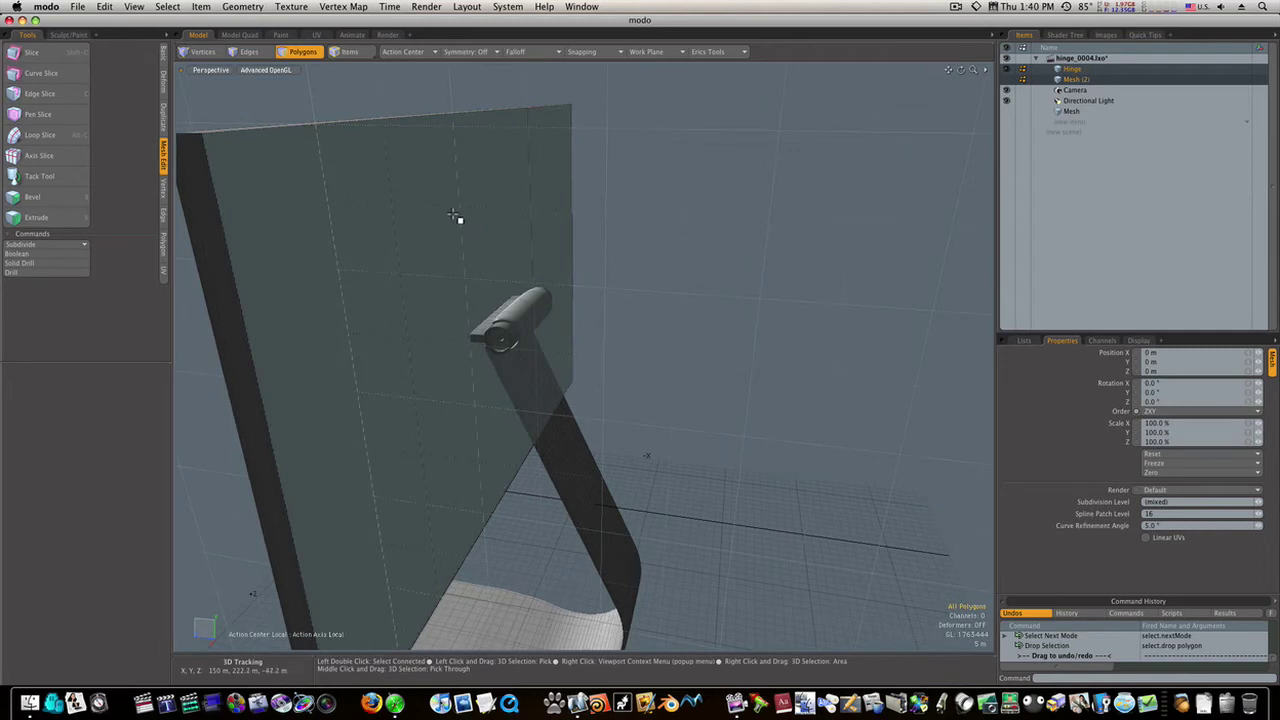
pyautogui.keyDown('alt'); pyautogui.moveTo(302, 218); pyautogui.dragTo(421, 219); pyautogui.keyUp('alt')
pyautogui.press('Tab')
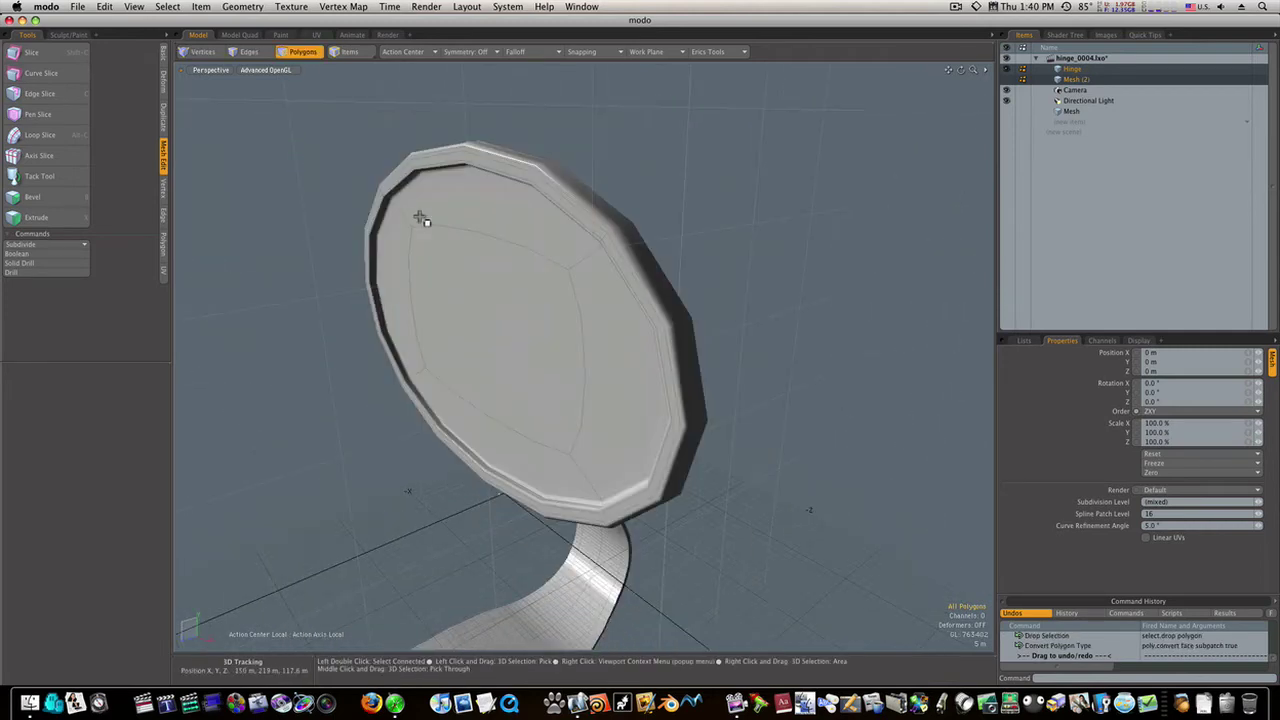
pyautogui.press('Tab')
# Step: Loop-slice the monitor's back face with two symmetric cuts at 0.5% and preview the subdivided shape
pyautogui.keyDown('alt'); pyautogui.moveTo(443, 229); pyautogui.dragTo(345, 229); pyautogui.keyUp('alt')
pyautogui.press('3')
pyautogui.click(349, 225)
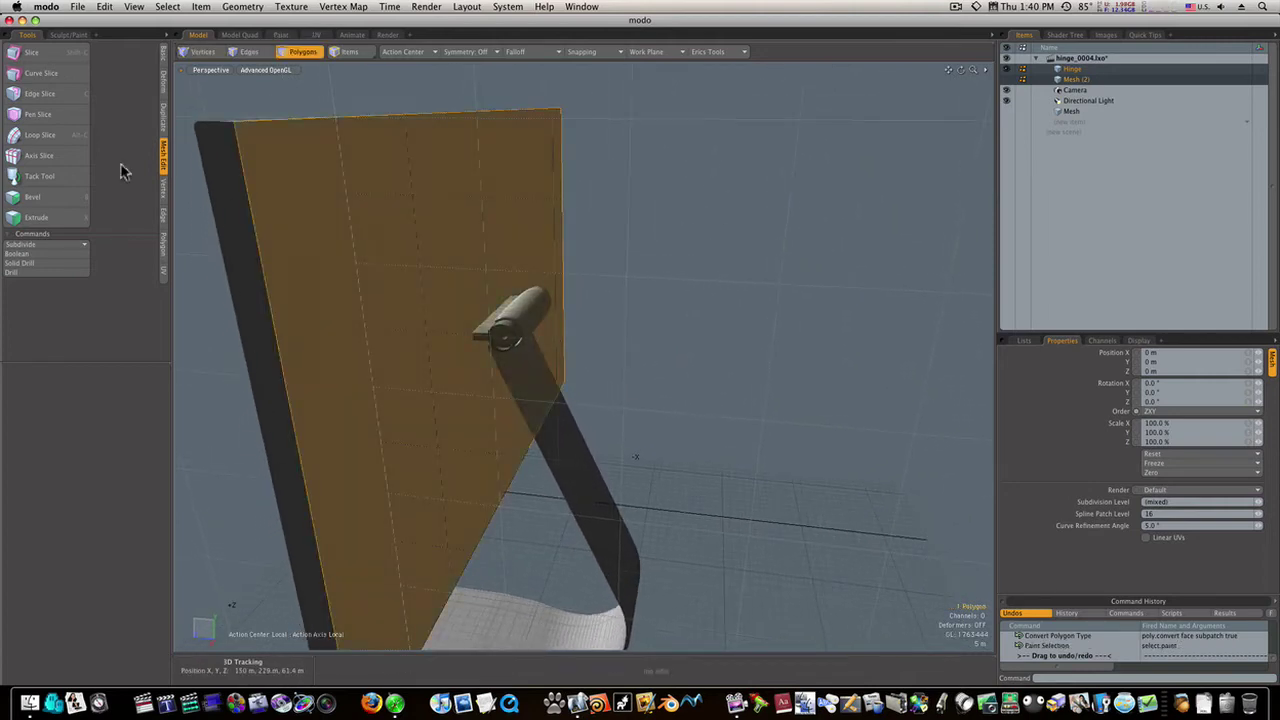
pyautogui.click(40, 136)
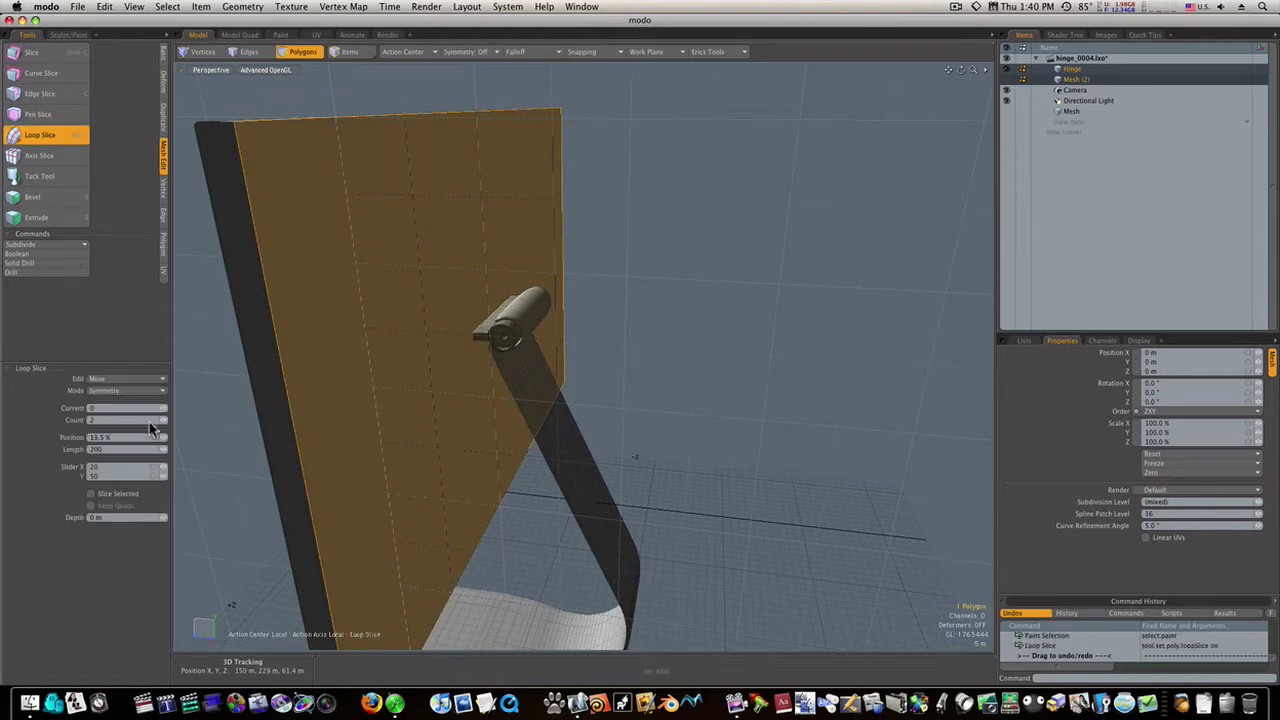
pyautogui.moveTo(405, 368); pyautogui.dragTo(370, 366)
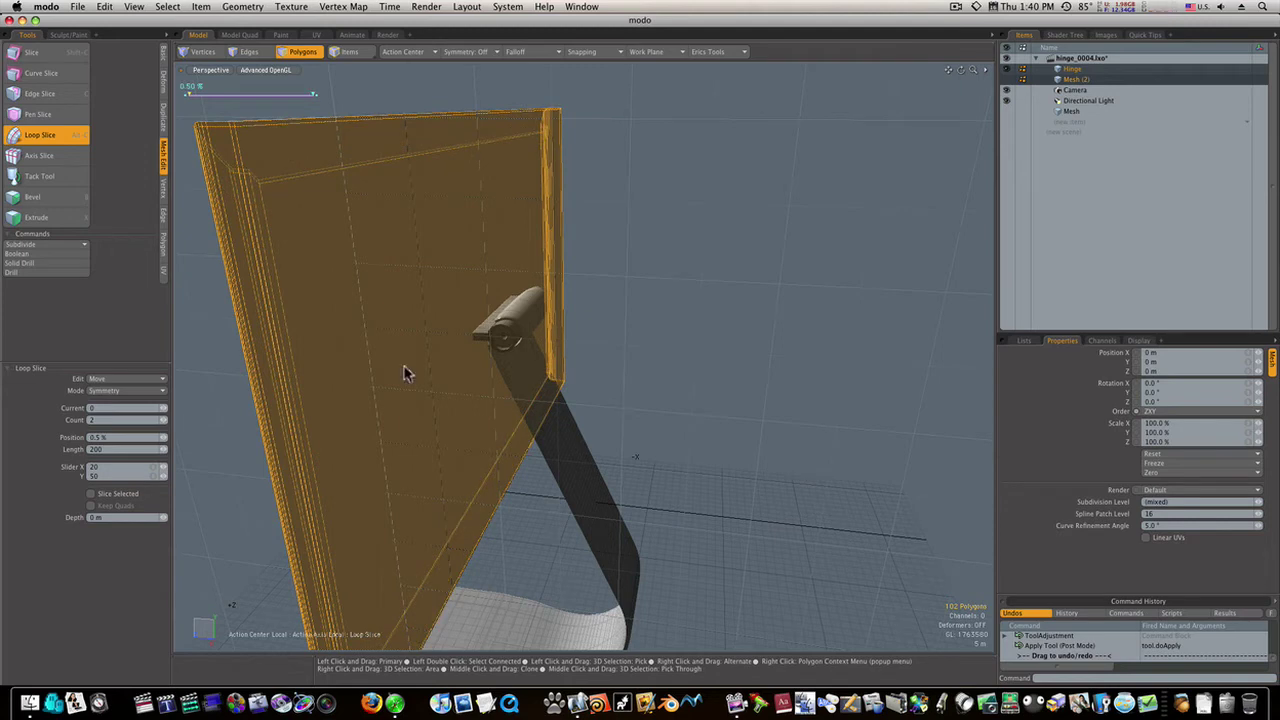
pyautogui.keyDown('alt'); pyautogui.moveTo(354, 341); pyautogui.dragTo(418, 328); pyautogui.keyUp('alt')
pyautogui.press('space')
pyautogui.click(245, 340)
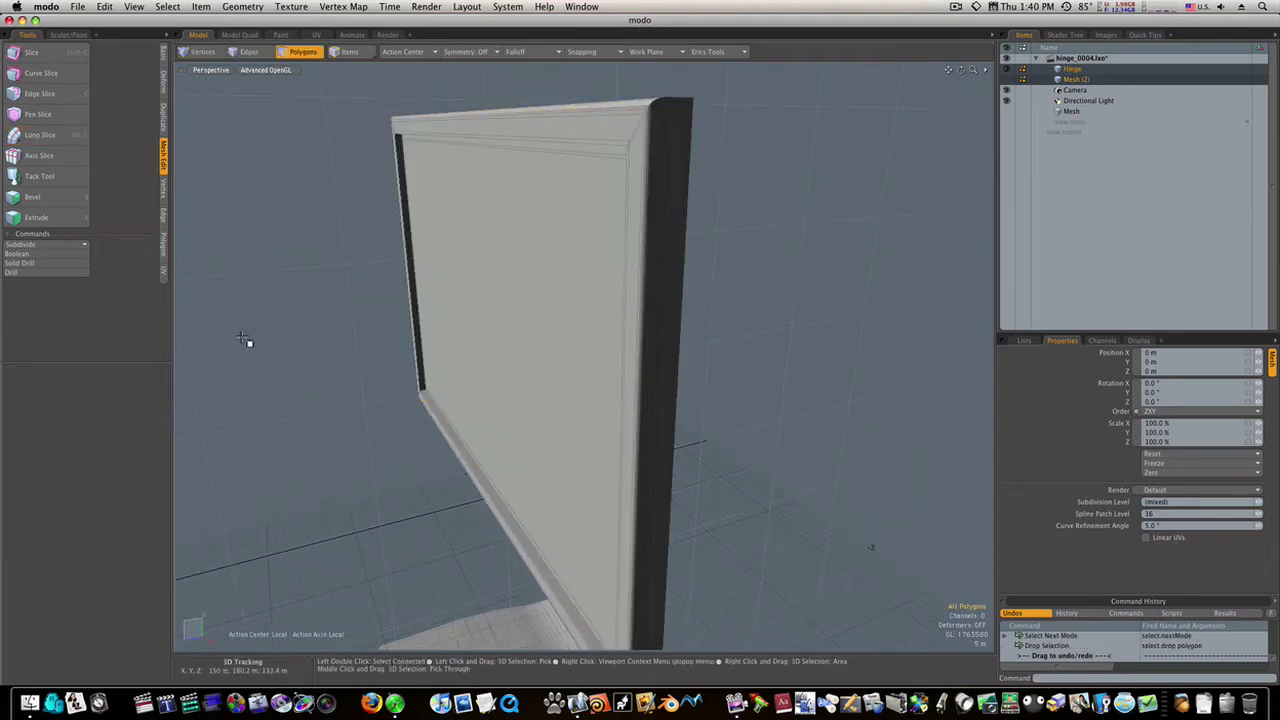
pyautogui.press('Tab')
# Step: Loop-slice the monitor's back face a second time with two symmetric cuts at 1.0%, drop the selection and preview the subdivision
pyautogui.keyDown('alt'); pyautogui.moveTo(240, 335); pyautogui.dragTo(122, 342); pyautogui.keyUp('alt')
pyautogui.keyDown('alt'); pyautogui.keyDown('shift'); pyautogui.moveTo(208, 392); pyautogui.dragTo(326, 371); pyautogui.keyUp('shift'); pyautogui.keyUp('alt')
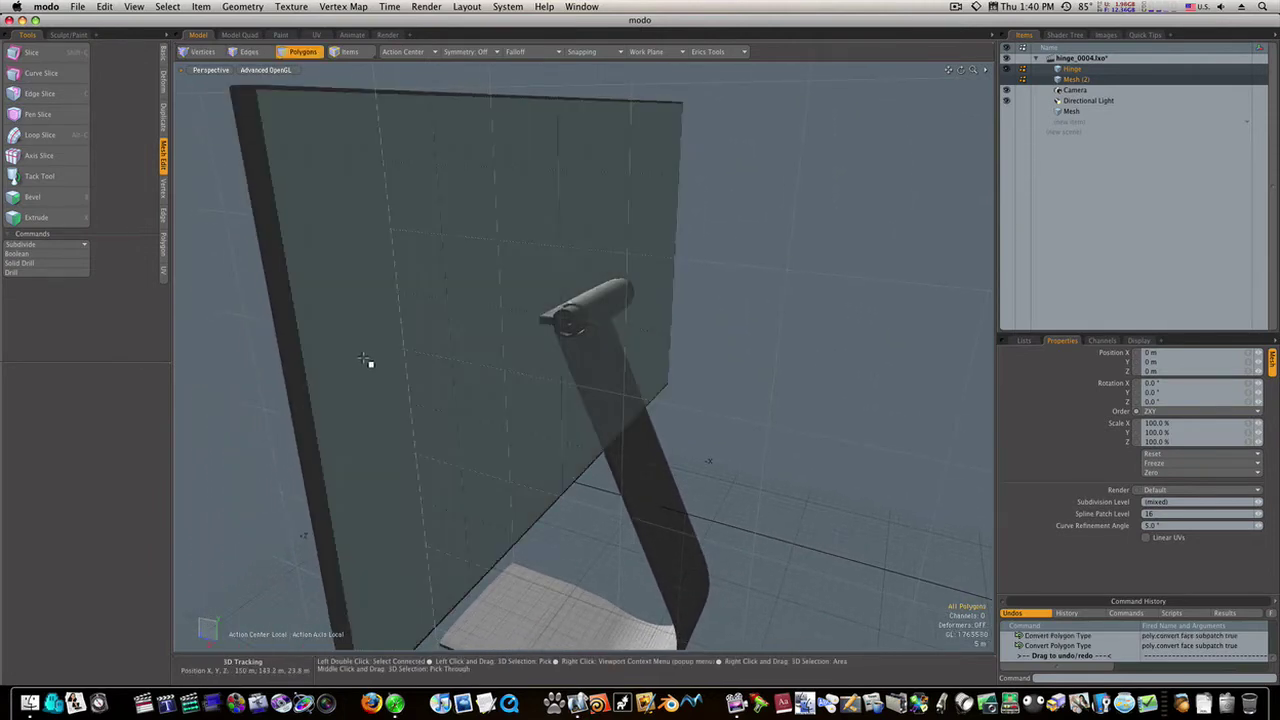
pyautogui.moveTo(366, 363)
pyautogui.keyDown('alt'); pyautogui.mouseDown()
pyautogui.moveTo(334, 370)
pyautogui.moveTo(389, 351)
pyautogui.mouseUp(); pyautogui.keyUp('alt')
pyautogui.click(355, 193)
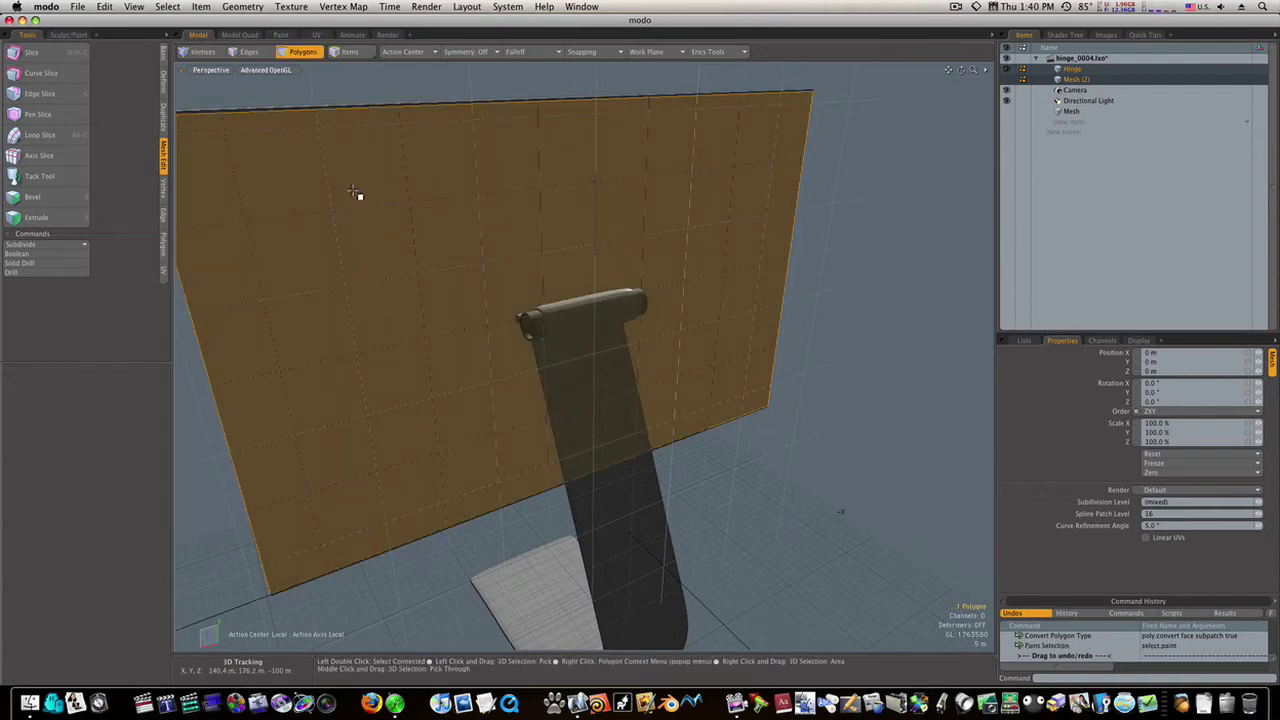
pyautogui.click(62, 135)
pyautogui.click(394, 259)
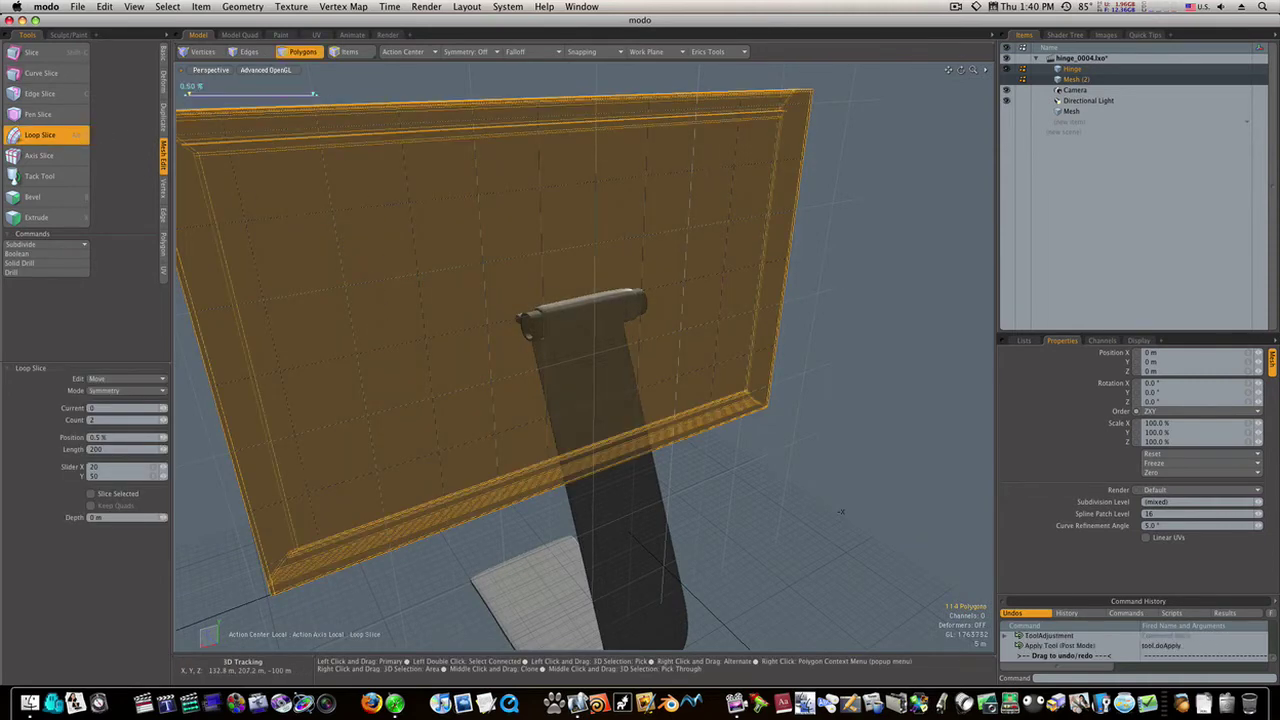
pyautogui.moveTo(394, 259)
pyautogui.mouseDown()
pyautogui.moveTo(488, 259)
pyautogui.moveTo(394, 259)
pyautogui.mouseUp()
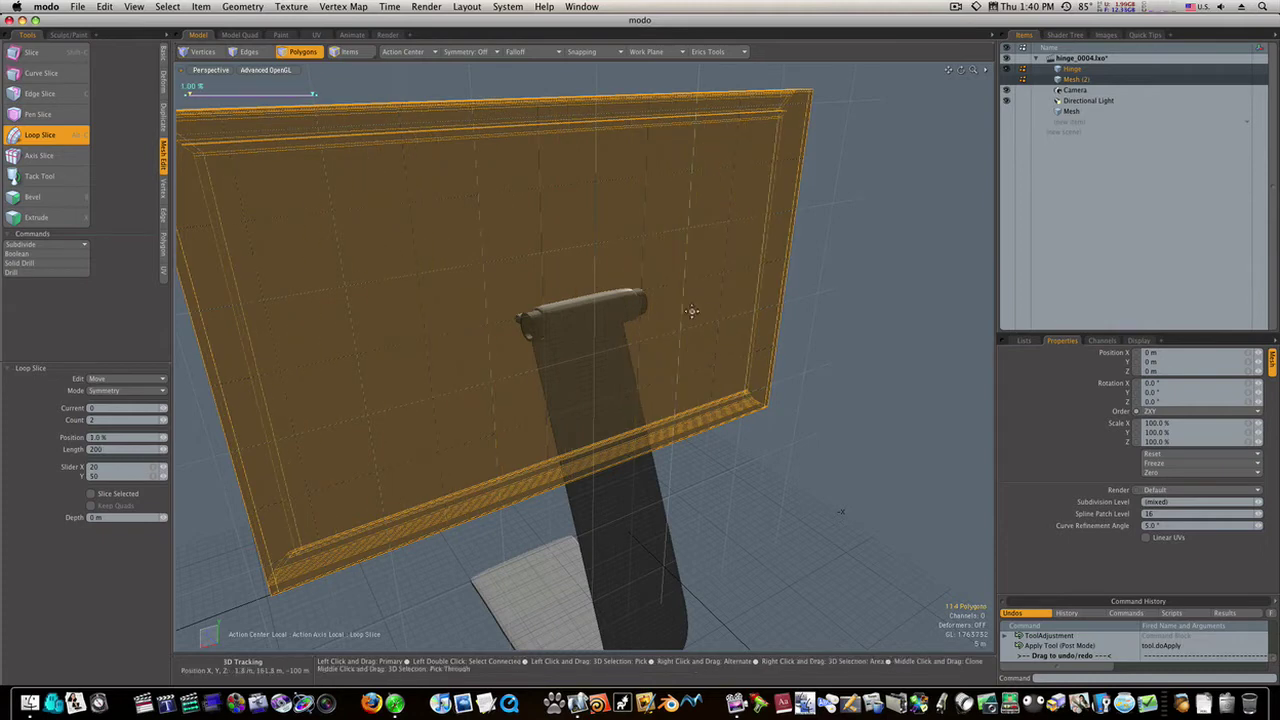
pyautogui.press('space')
pyautogui.click(828, 322)
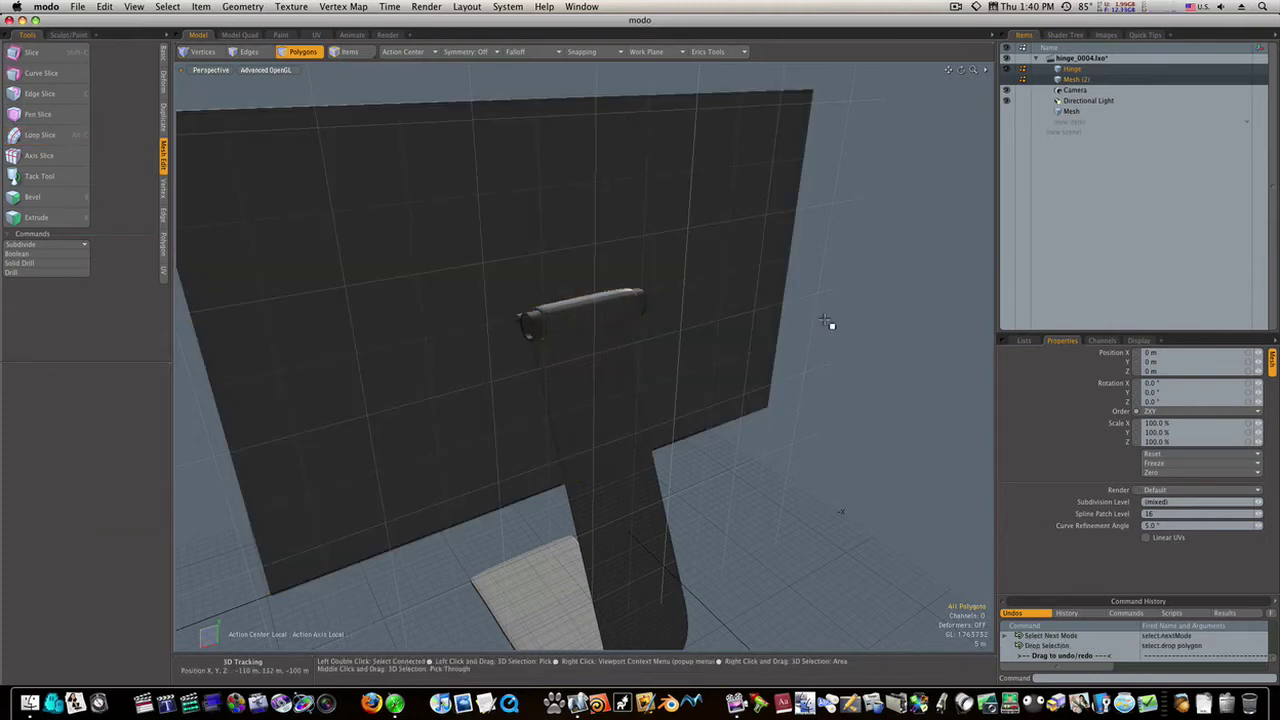
pyautogui.press('Tab')
# Step: Compare the monitor's flat and subdivided shapes and inspect the finished model from several sides
pyautogui.keyDown('alt'); pyautogui.moveTo(503, 289); pyautogui.dragTo(751, 280); pyautogui.keyUp('alt')
pyautogui.press('3')
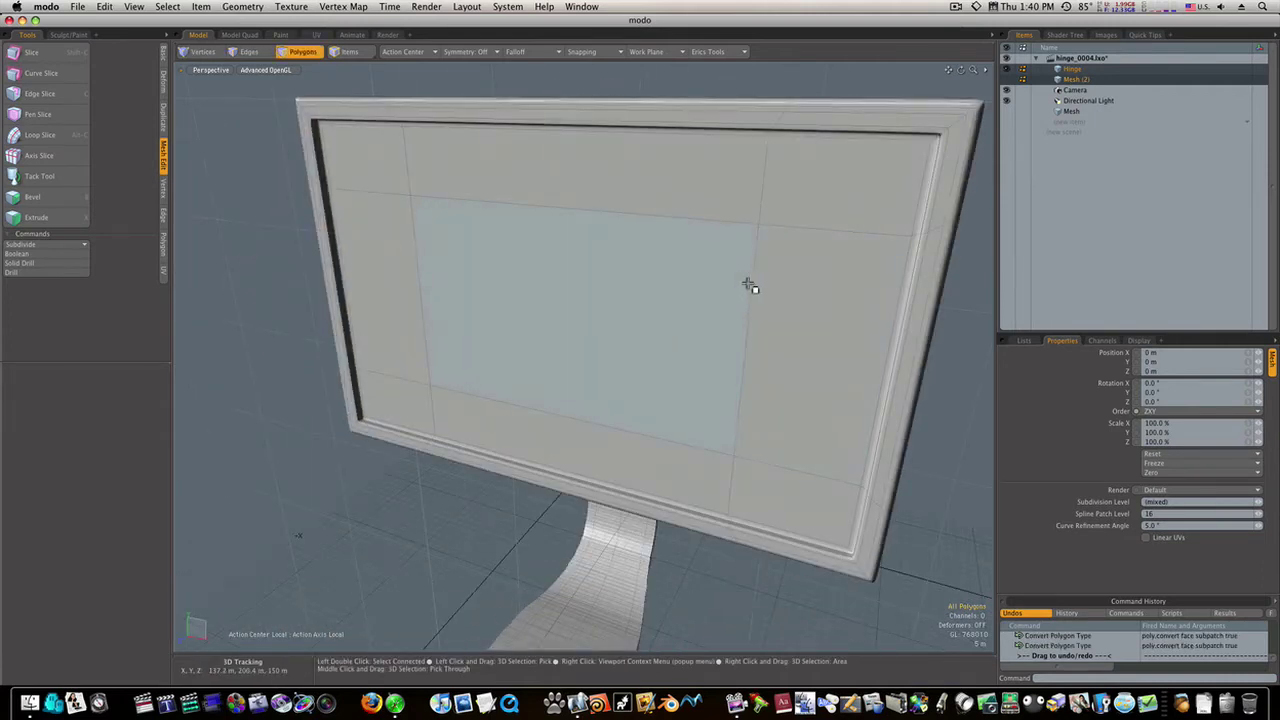
pyautogui.press('Tab')
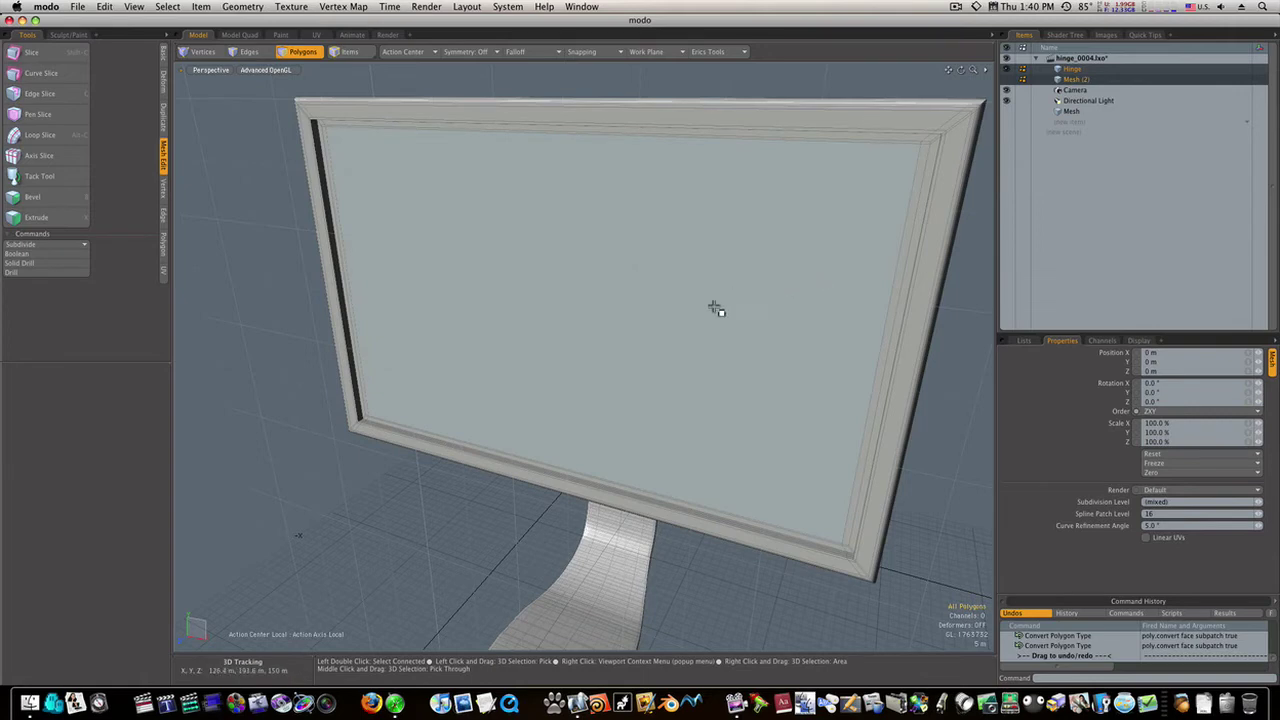
pyautogui.press('Tab')
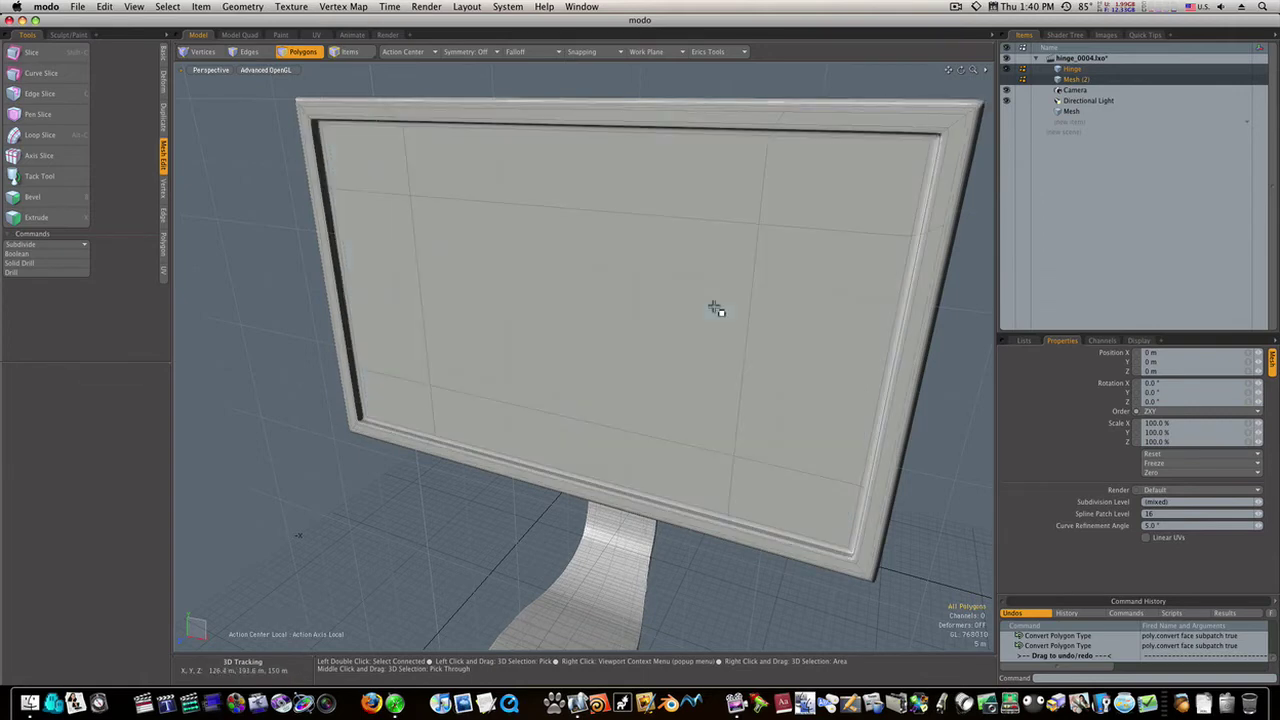
pyautogui.keyDown('alt'); pyautogui.moveTo(722, 210); pyautogui.dragTo(692, 391); pyautogui.keyUp('alt')
pyautogui.keyDown('alt'); pyautogui.moveTo(790, 386); pyautogui.dragTo(737, 206); pyautogui.keyUp('alt')
pyautogui.keyDown('alt'); pyautogui.moveTo(722, 283); pyautogui.dragTo(471, 357); pyautogui.keyUp('alt')
pyautogui.keyDown('alt'); pyautogui.moveTo(529, 403); pyautogui.dragTo(427, 392); pyautogui.keyUp('alt')
pyautogui.keyDown('alt'); pyautogui.moveTo(651, 423); pyautogui.dragTo(709, 429); pyautogui.keyUp('alt')
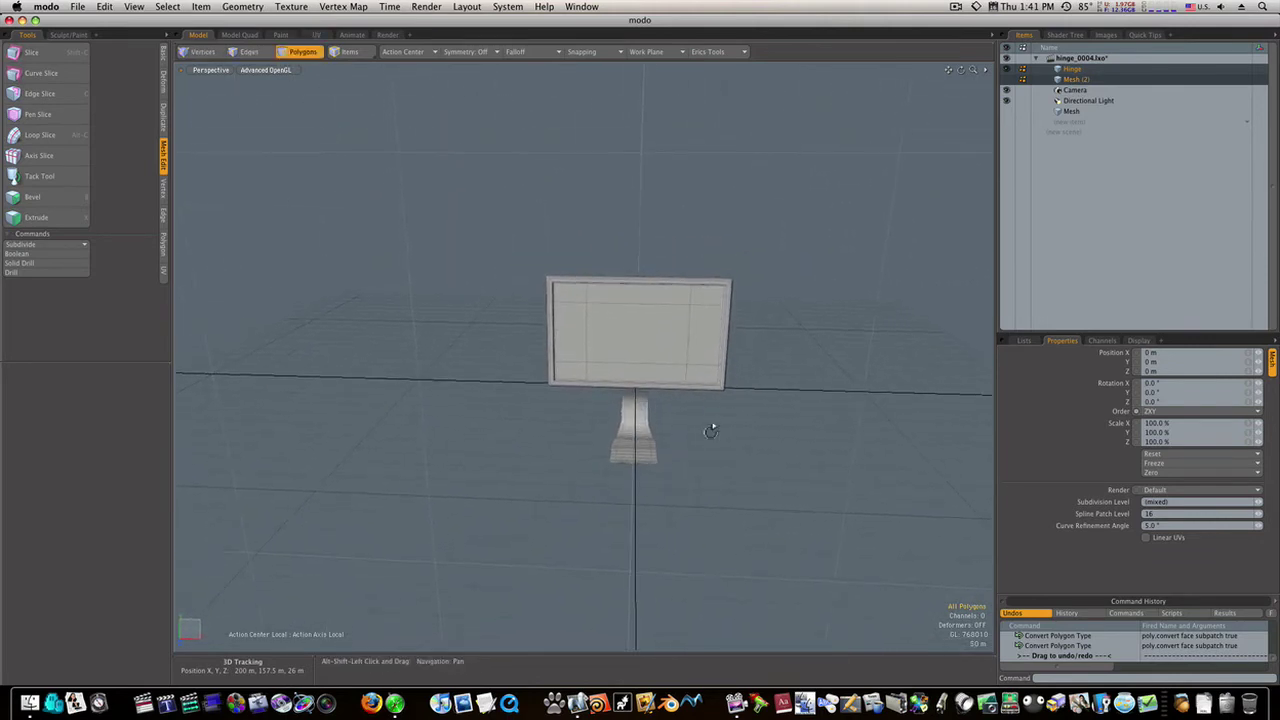
# Step: In the quad layout's front view, draw a flat cube about 1.605 km wide and 755 m tall around the monitor, aligned with the stand's base
pyautogui.click(165, 58)
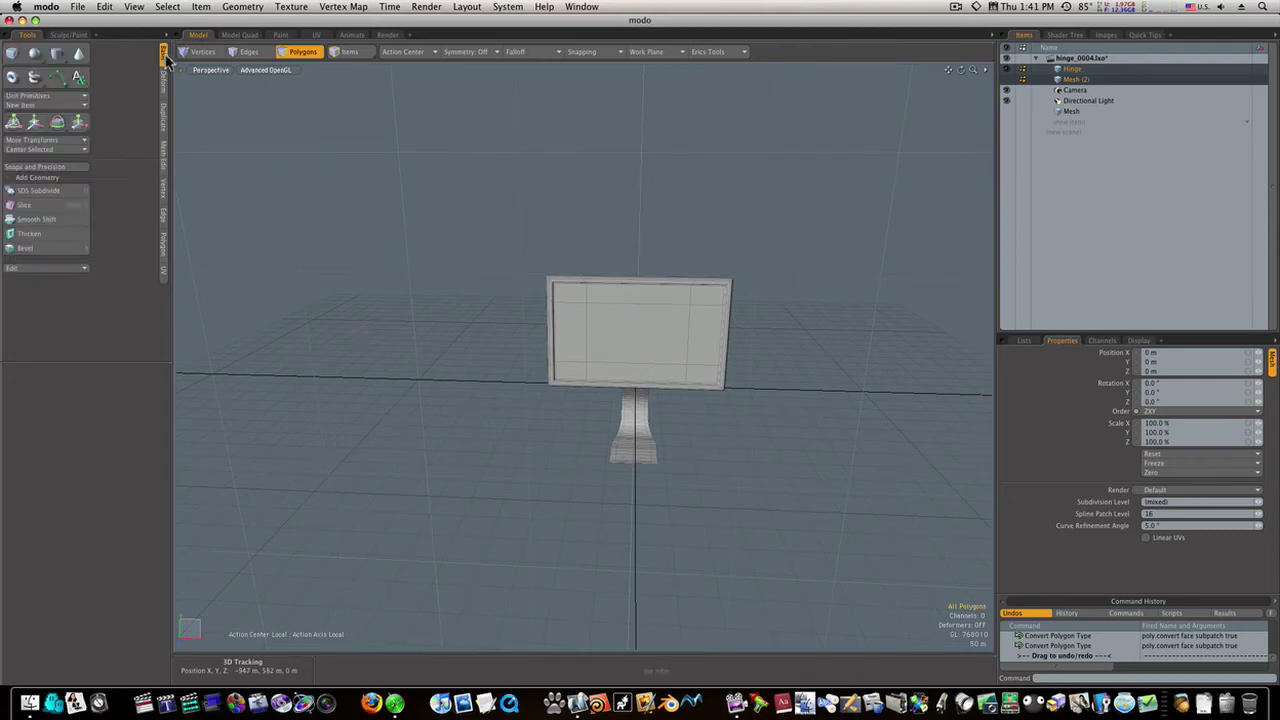
pyautogui.click(239, 34)
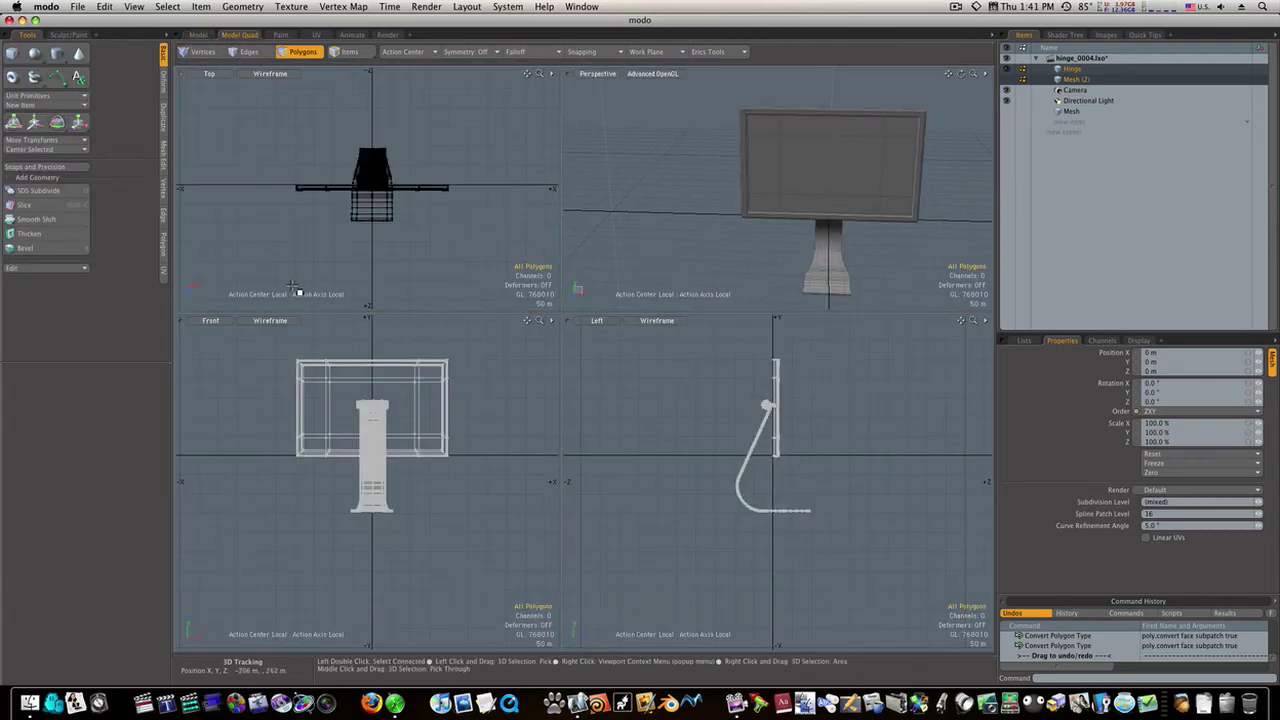
pyautogui.click(13, 54)
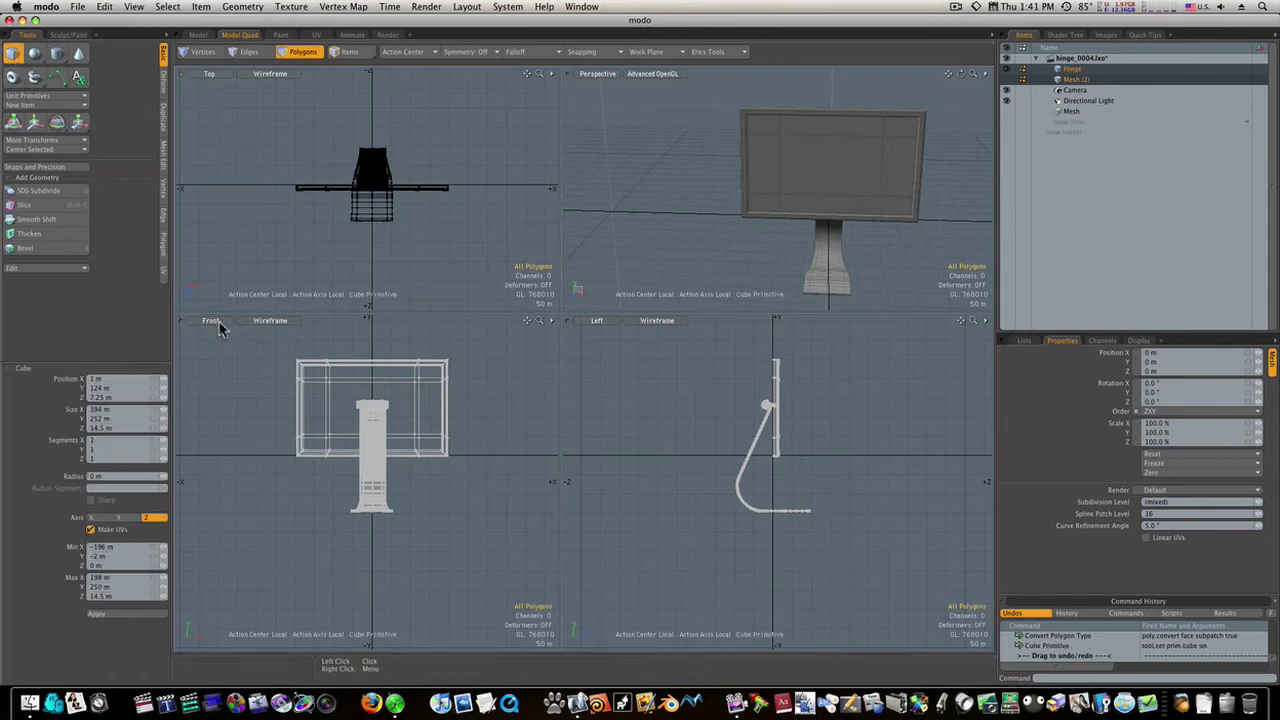
pyautogui.keyDown('ctrl'); pyautogui.keyDown('alt'); pyautogui.moveTo(320, 393); pyautogui.dragTo(276, 469); pyautogui.keyUp('alt'); pyautogui.keyUp('ctrl')
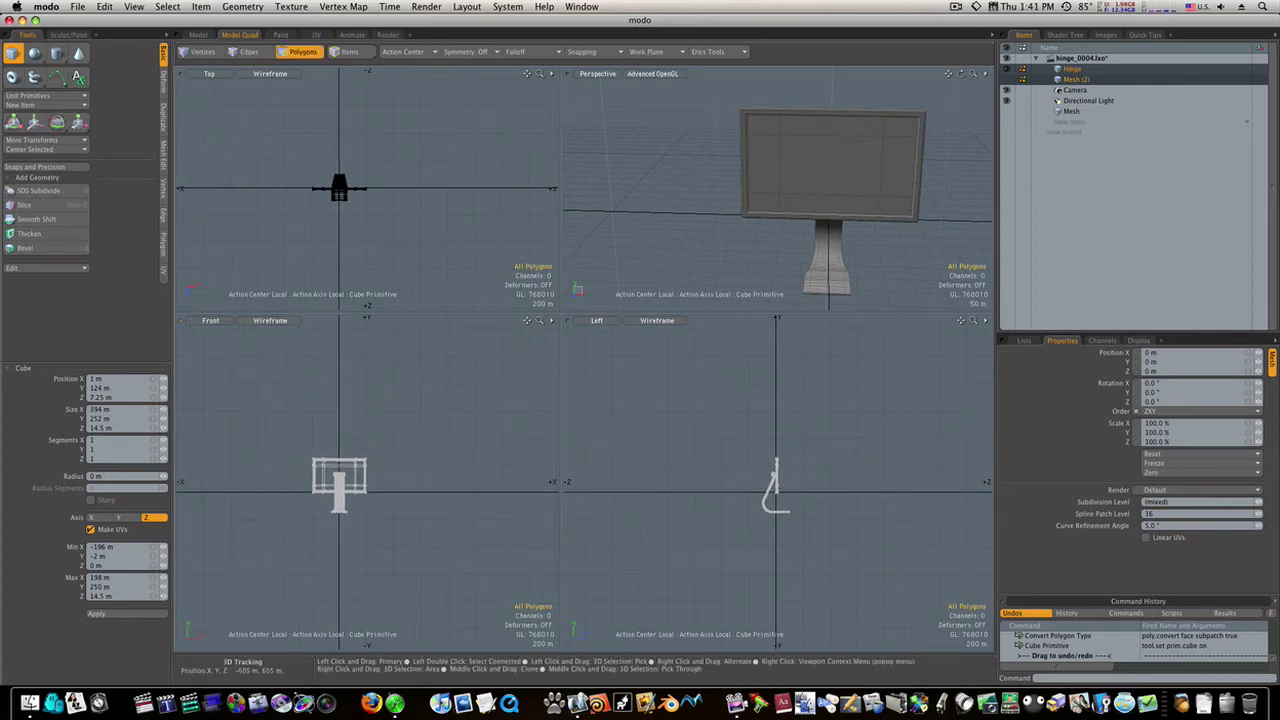
pyautogui.moveTo(256, 409); pyautogui.dragTo(475, 516)
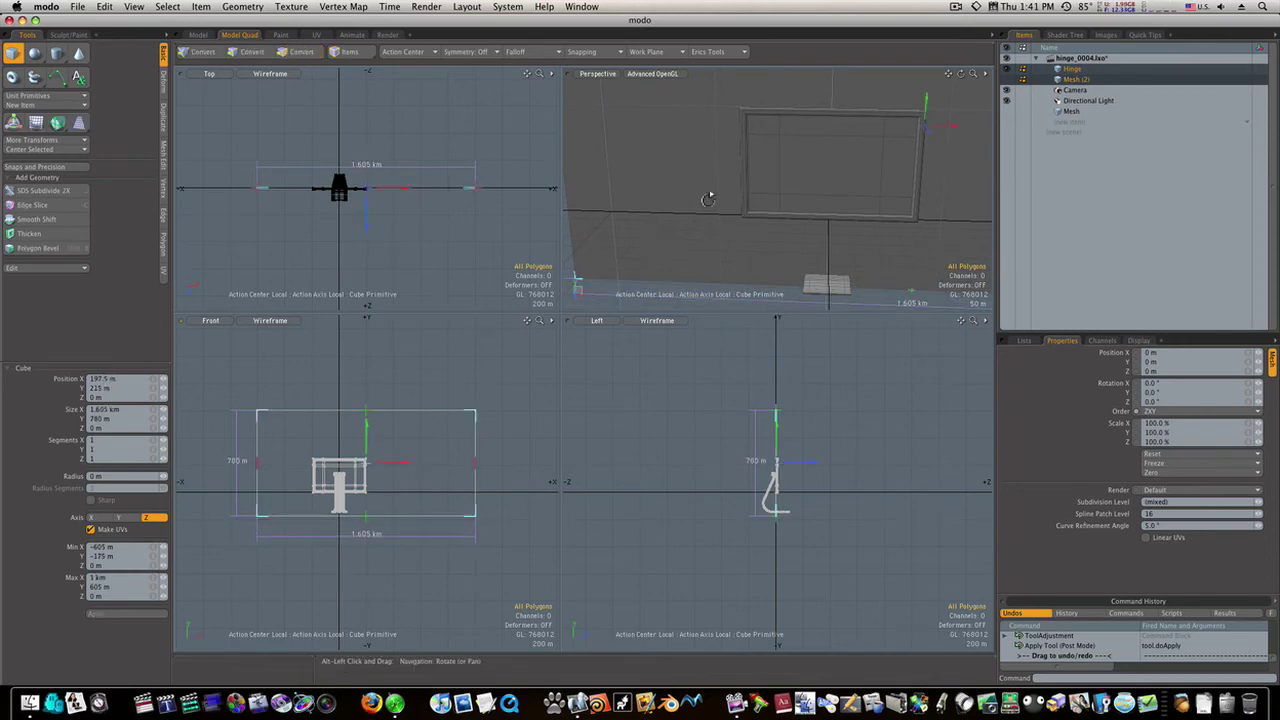
pyautogui.keyDown('alt'); pyautogui.moveTo(714, 194); pyautogui.dragTo(679, 180); pyautogui.keyUp('alt')
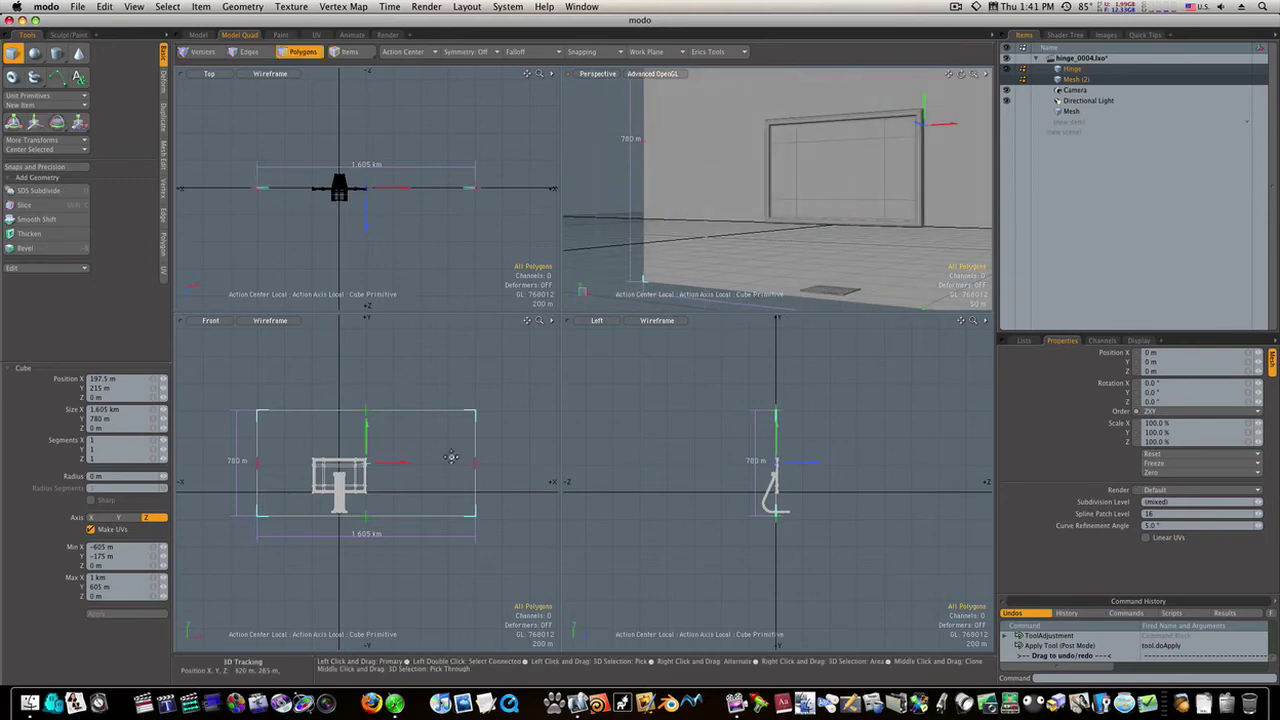
pyautogui.moveTo(368, 521); pyautogui.dragTo(366, 516)
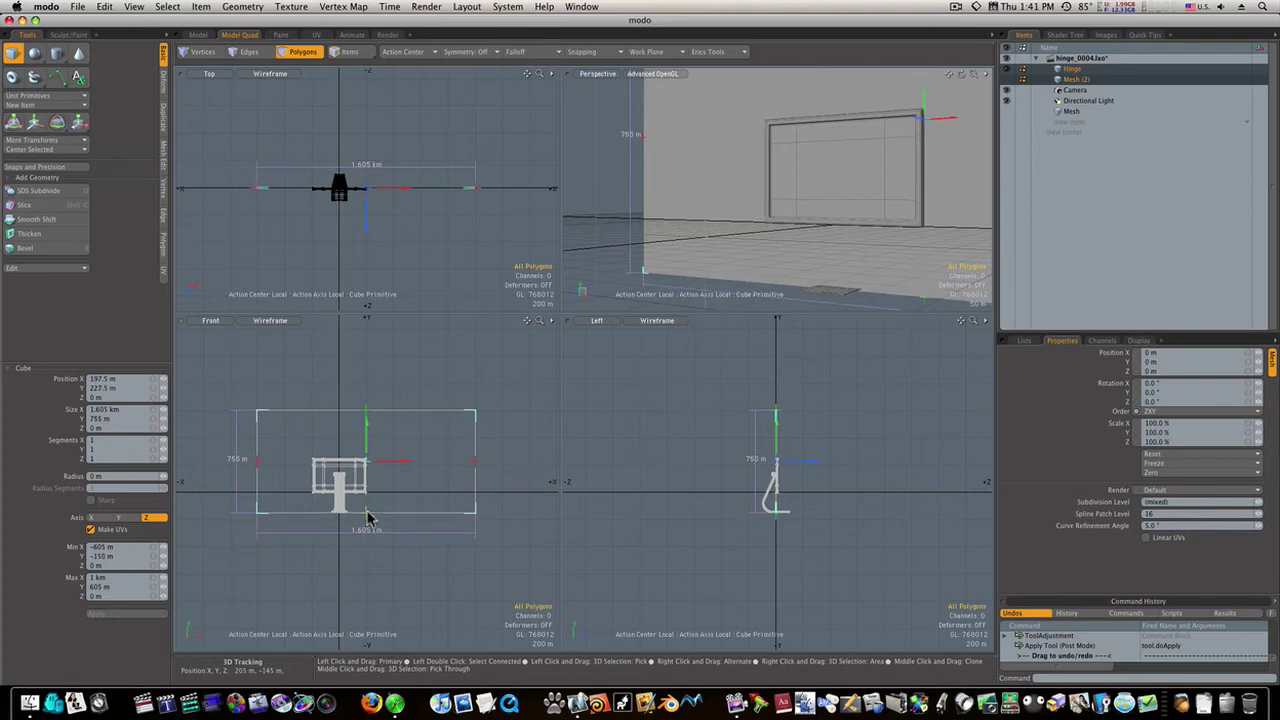
# Step: Extend the cube to about 1.795 km deep in front of the monitor and raise its top to a height of about 1.345 km
pyautogui.keyDown('alt'); pyautogui.moveTo(843, 206); pyautogui.dragTo(774, 220); pyautogui.keyUp('alt')
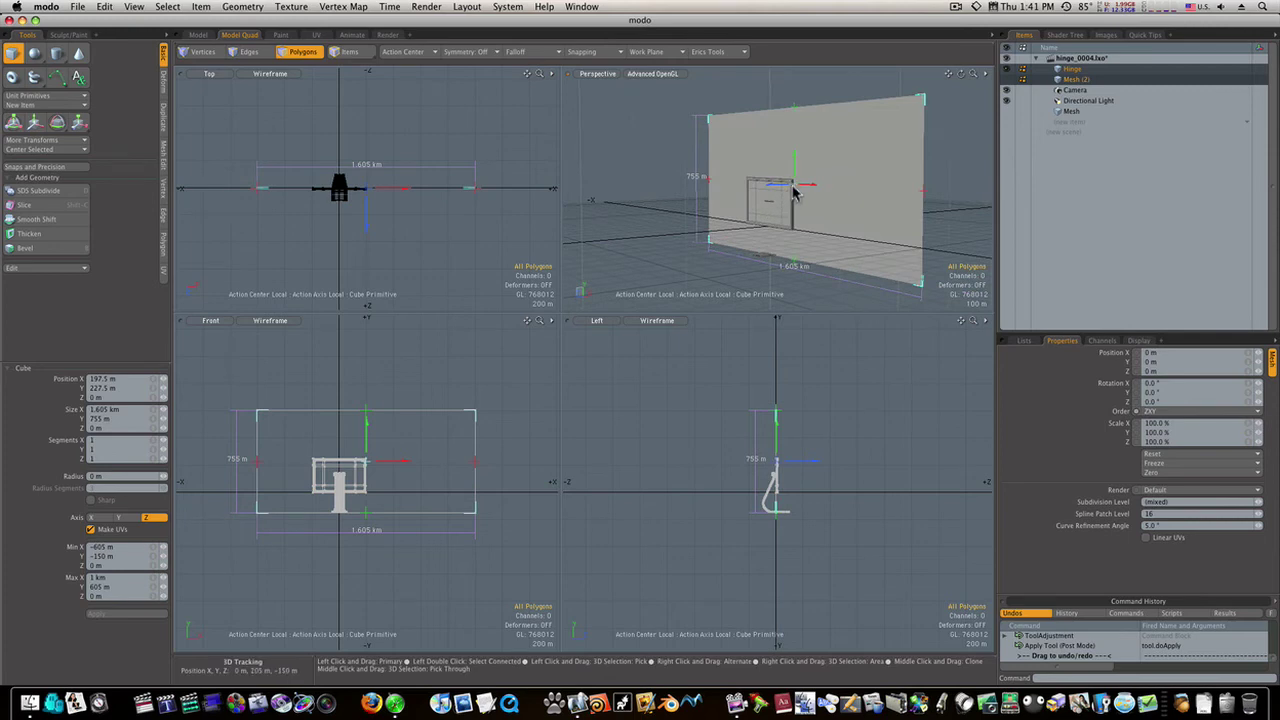
pyautogui.moveTo(776, 461); pyautogui.dragTo(976, 470)
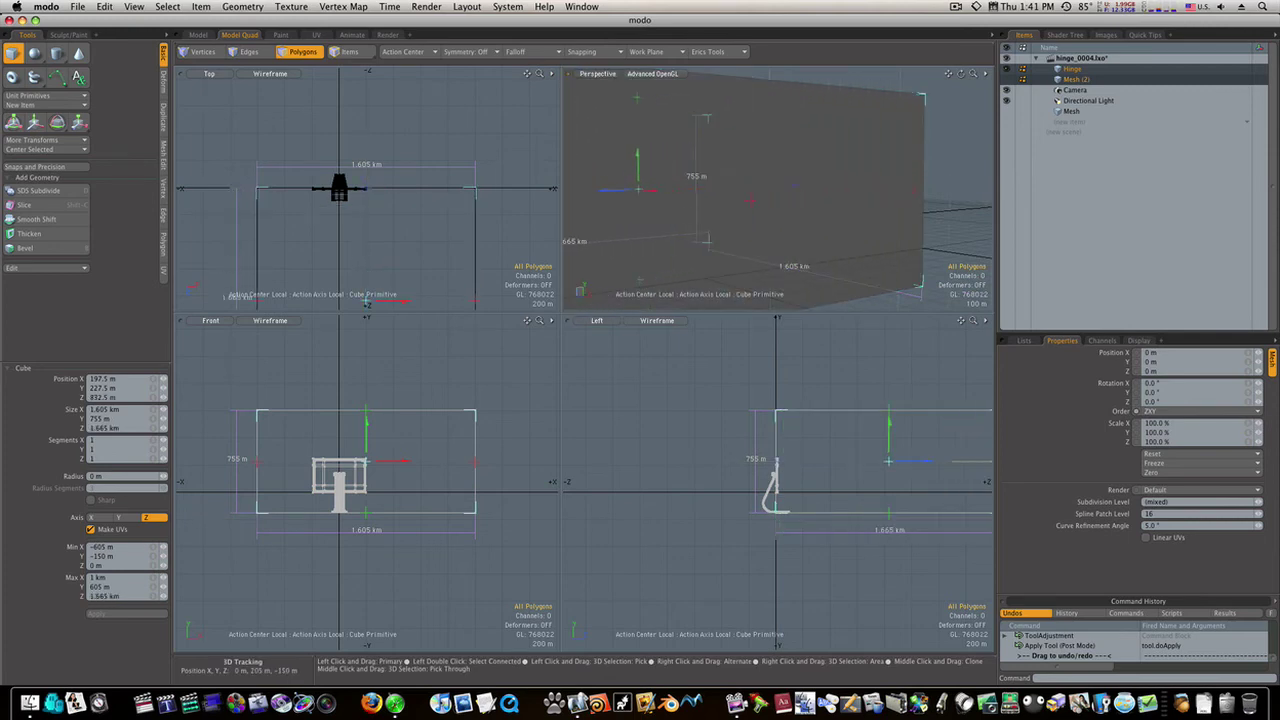
pyautogui.keyDown('alt'); pyautogui.moveTo(745, 200); pyautogui.dragTo(824, 225); pyautogui.keyUp('alt')
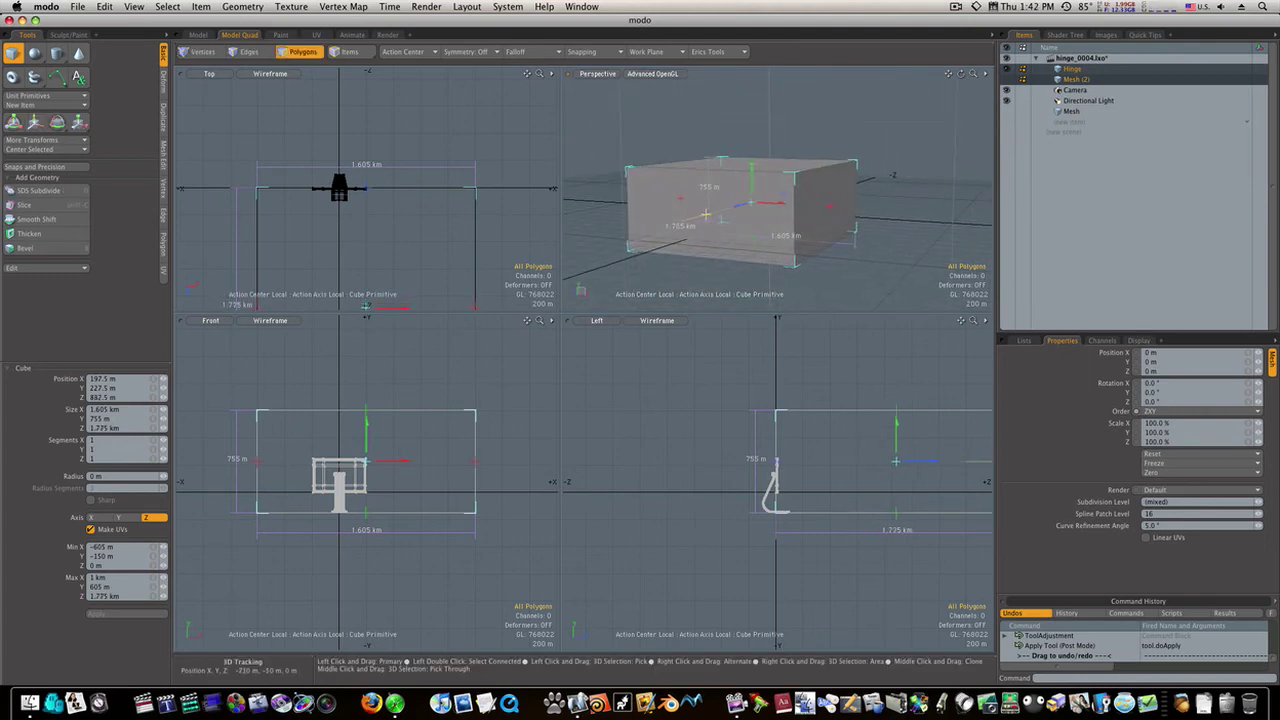
pyautogui.moveTo(751, 163); pyautogui.dragTo(751, 135)
pyautogui.moveTo(366, 374); pyautogui.dragTo(366, 328)
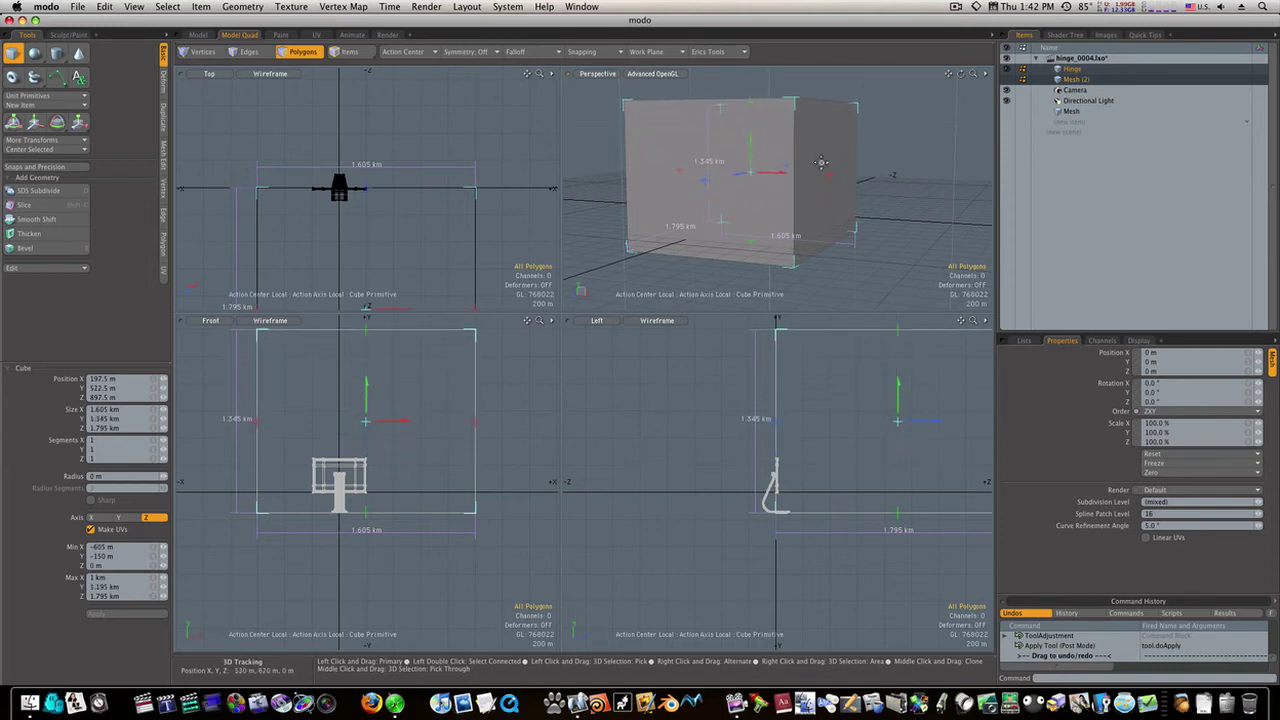
pyautogui.press('space')
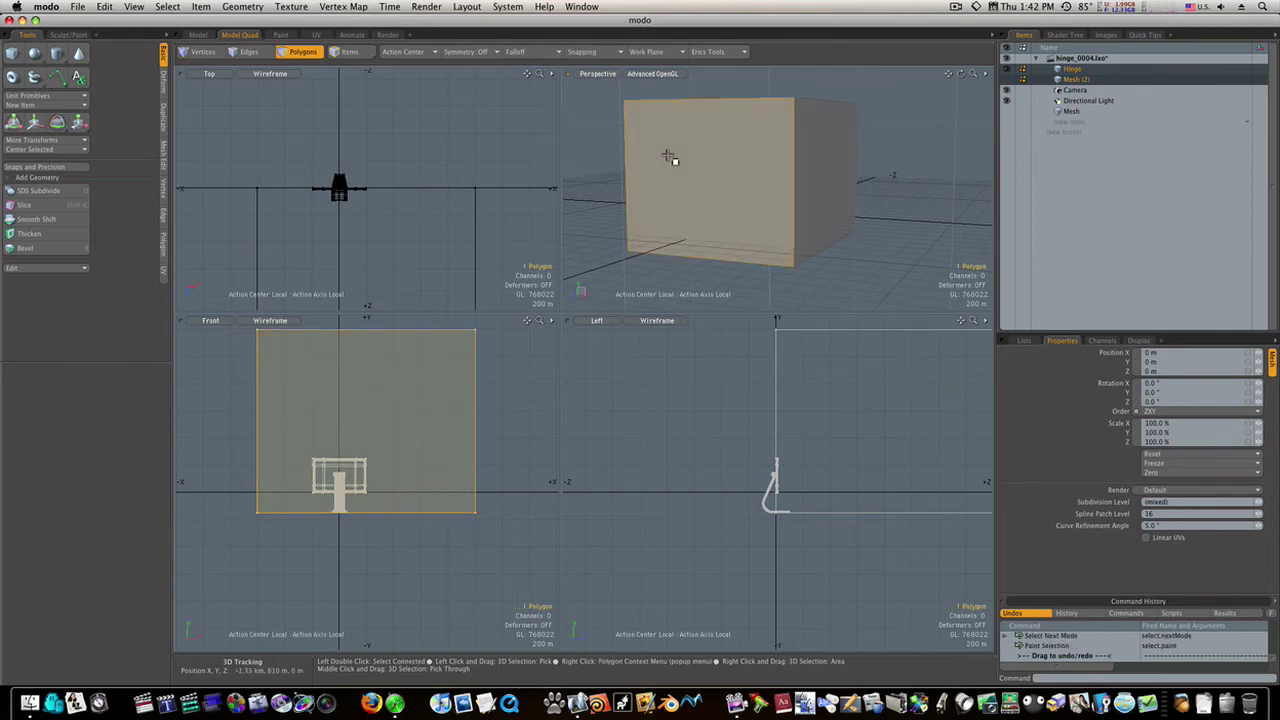
# Step: Delete the box's near face and flip the remaining connected polygons so they face inward as a room
pyautogui.press('Delete')
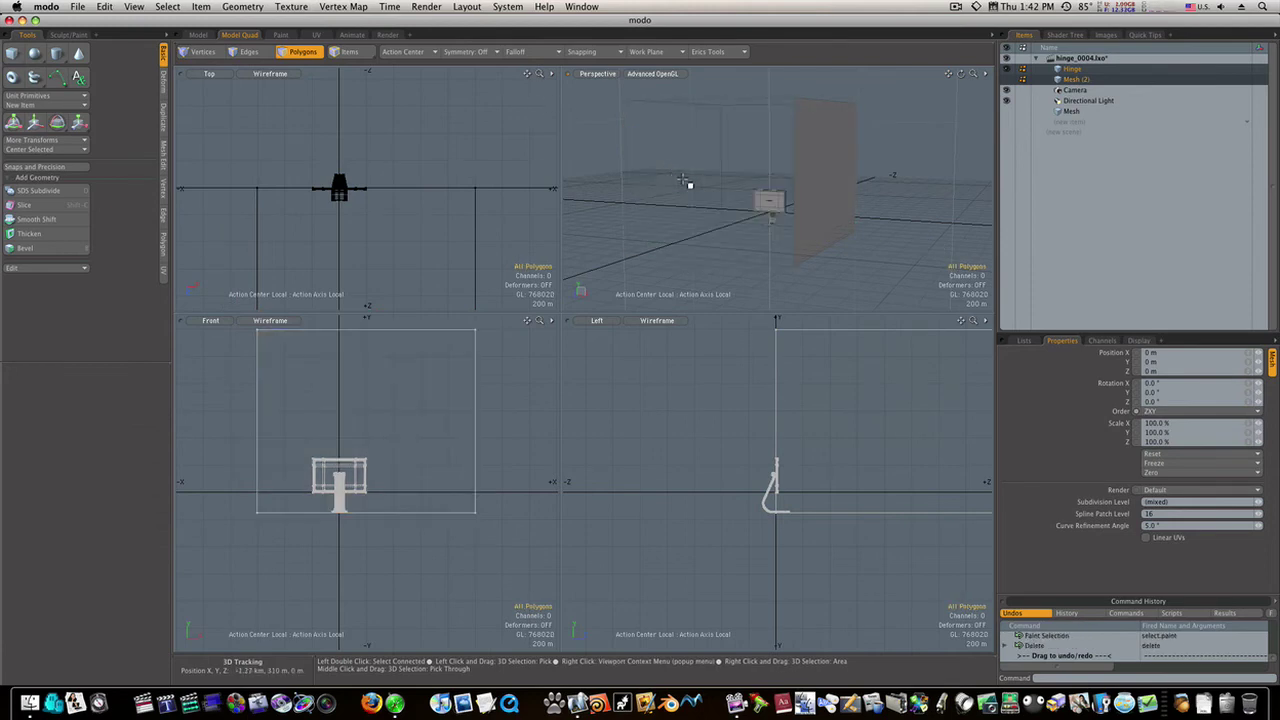
pyautogui.doubleClick(833, 183)
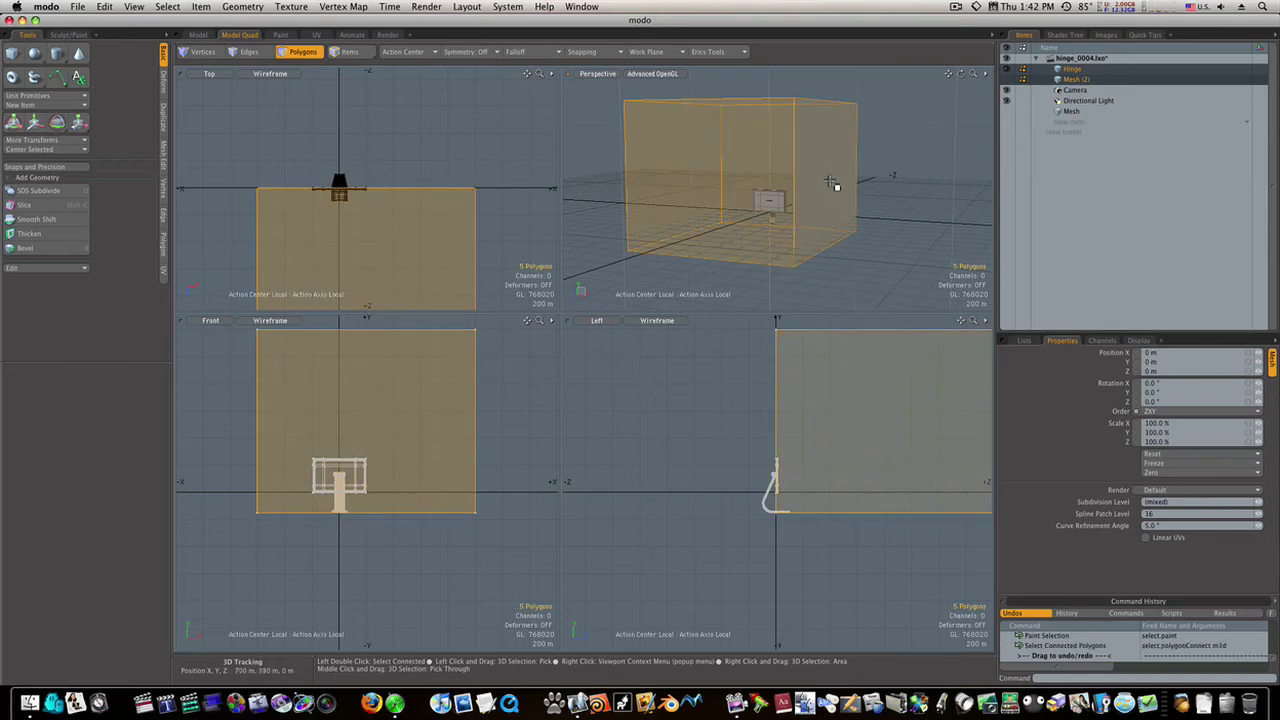
pyautogui.press('f')
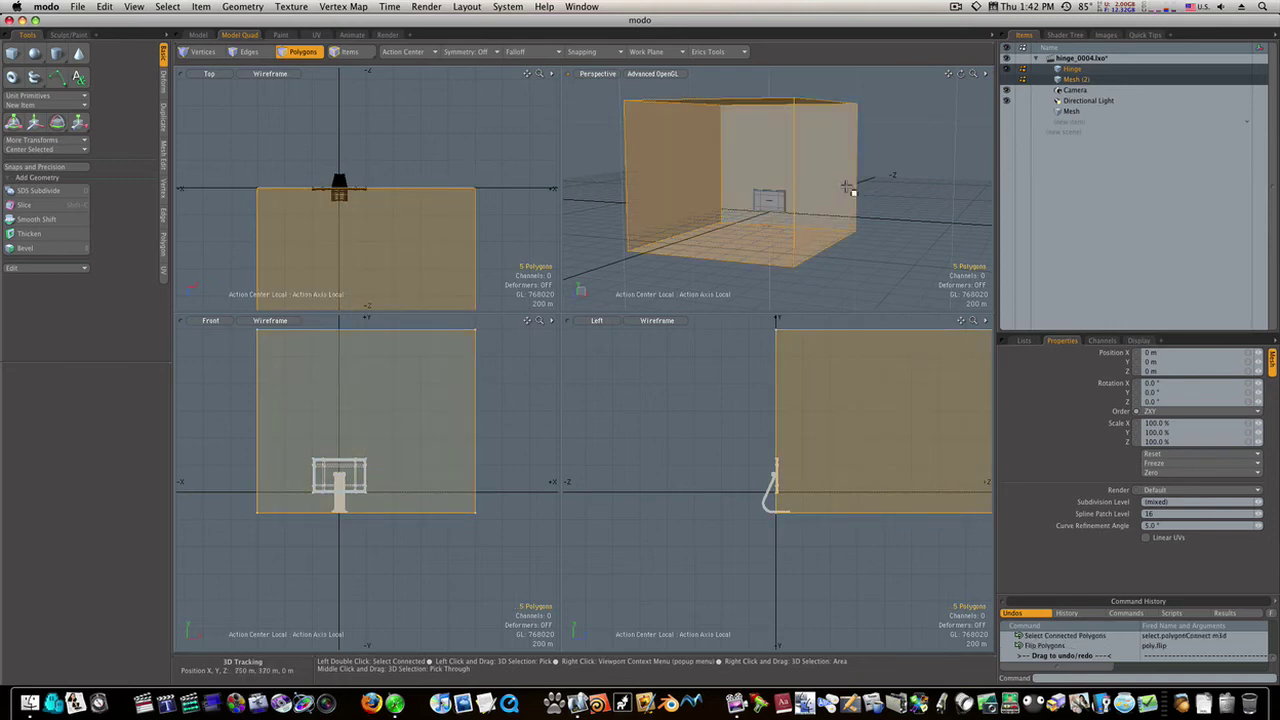
pyautogui.click(903, 200)
# Step: Move all the room polygons about 570 m backward and 155 m sideways so the monitor stands inside the room
pyautogui.keyDown('alt'); pyautogui.moveTo(771, 200); pyautogui.dragTo(830, 210); pyautogui.keyUp('alt')
pyautogui.keyDown('ctrl'); pyautogui.keyDown('alt'); pyautogui.moveTo(733, 213); pyautogui.dragTo(829, 189); pyautogui.keyUp('alt'); pyautogui.keyUp('ctrl')
pyautogui.doubleClick(828, 179)
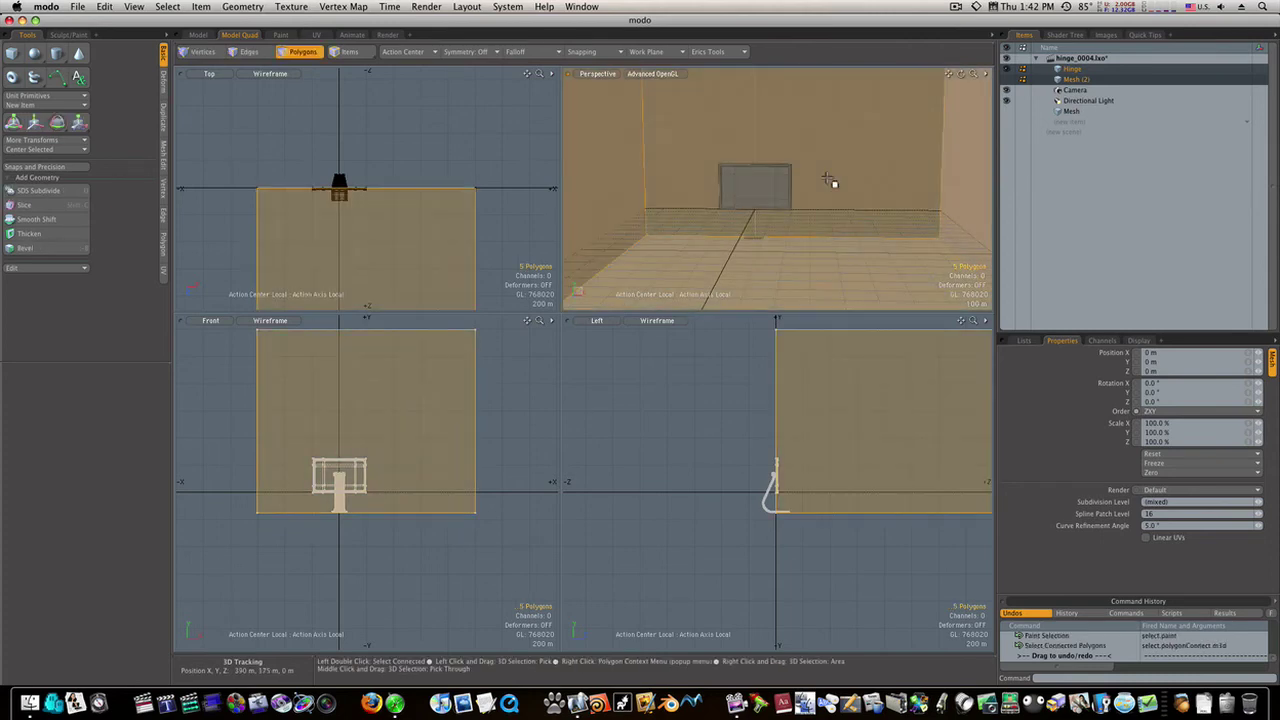
pyautogui.press('w')
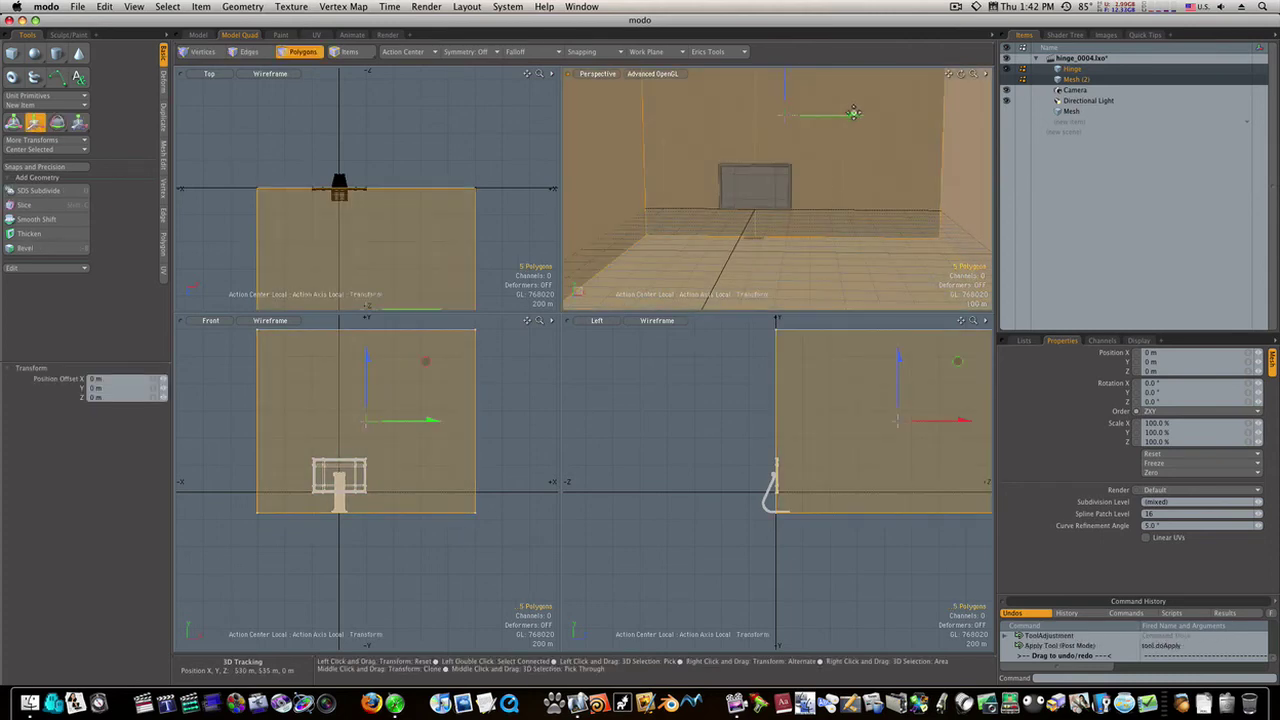
pyautogui.moveTo(851, 120); pyautogui.dragTo(614, 140)
pyautogui.moveTo(717, 127); pyautogui.dragTo(853, 128)
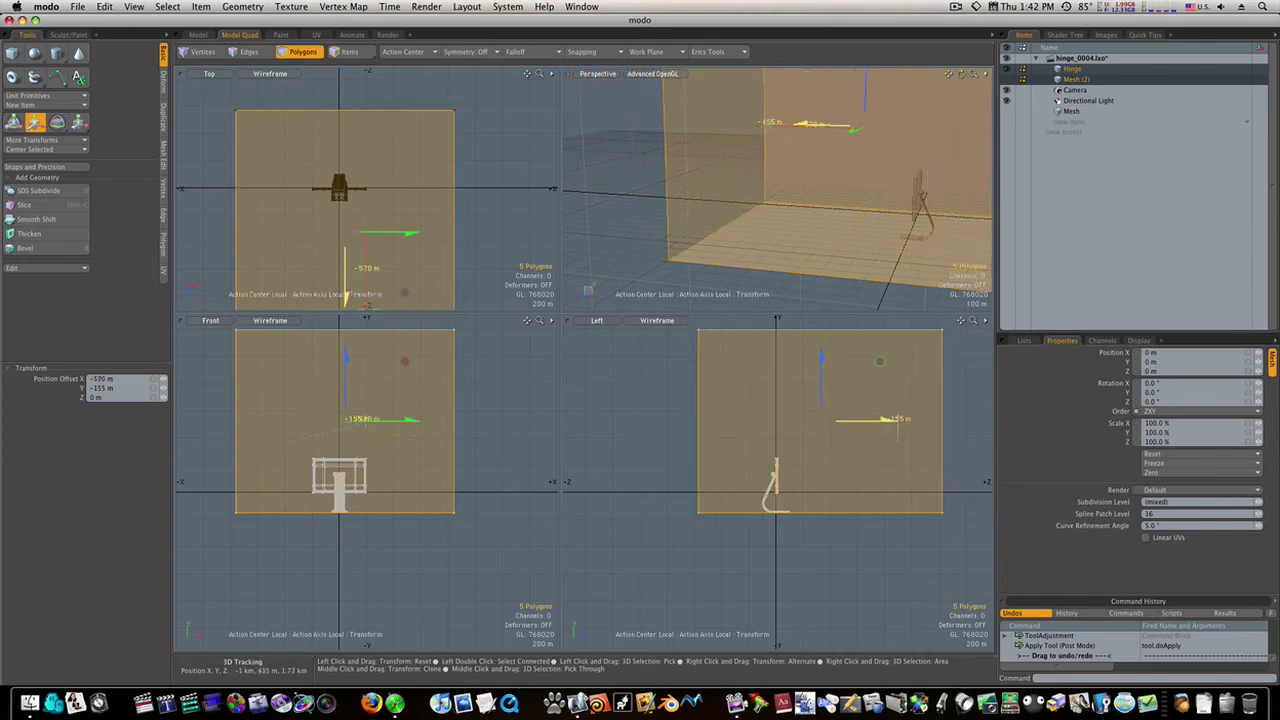
# Step: Scale the room polygons to about 238.5% in depth, widen them sideways and drop the selection
pyautogui.press('r')
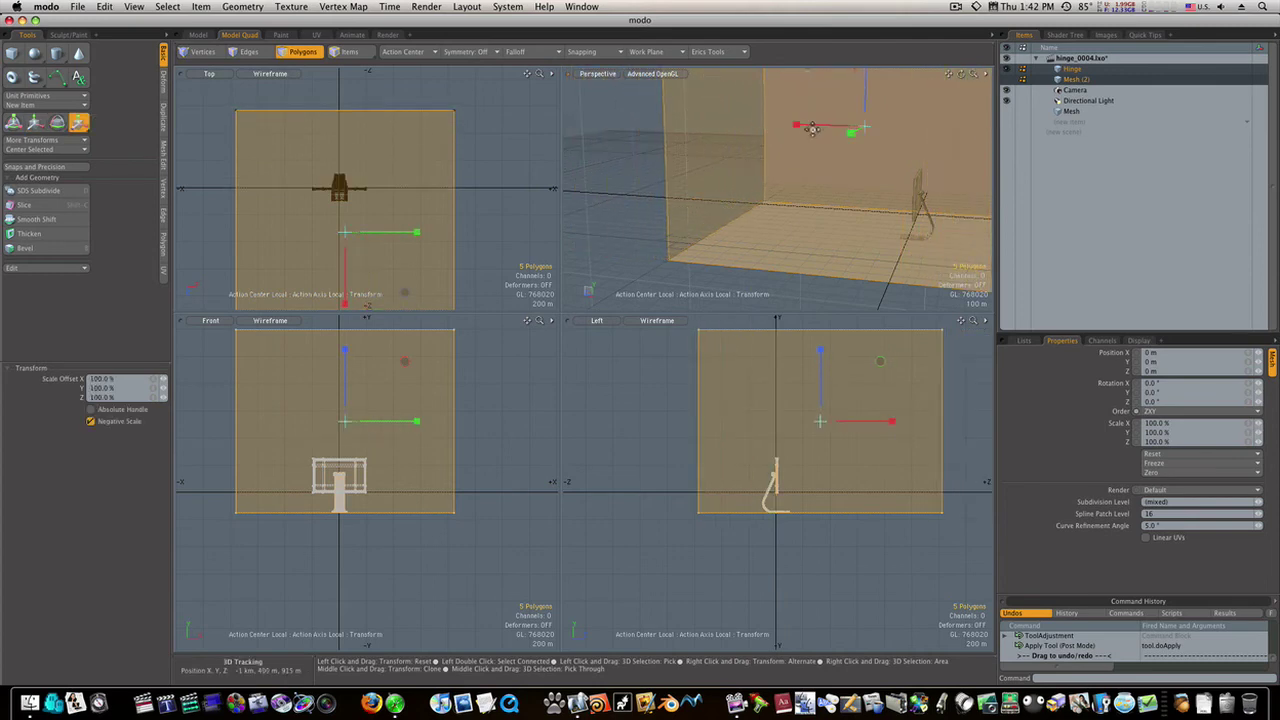
pyautogui.moveTo(797, 130); pyautogui.dragTo(705, 123)
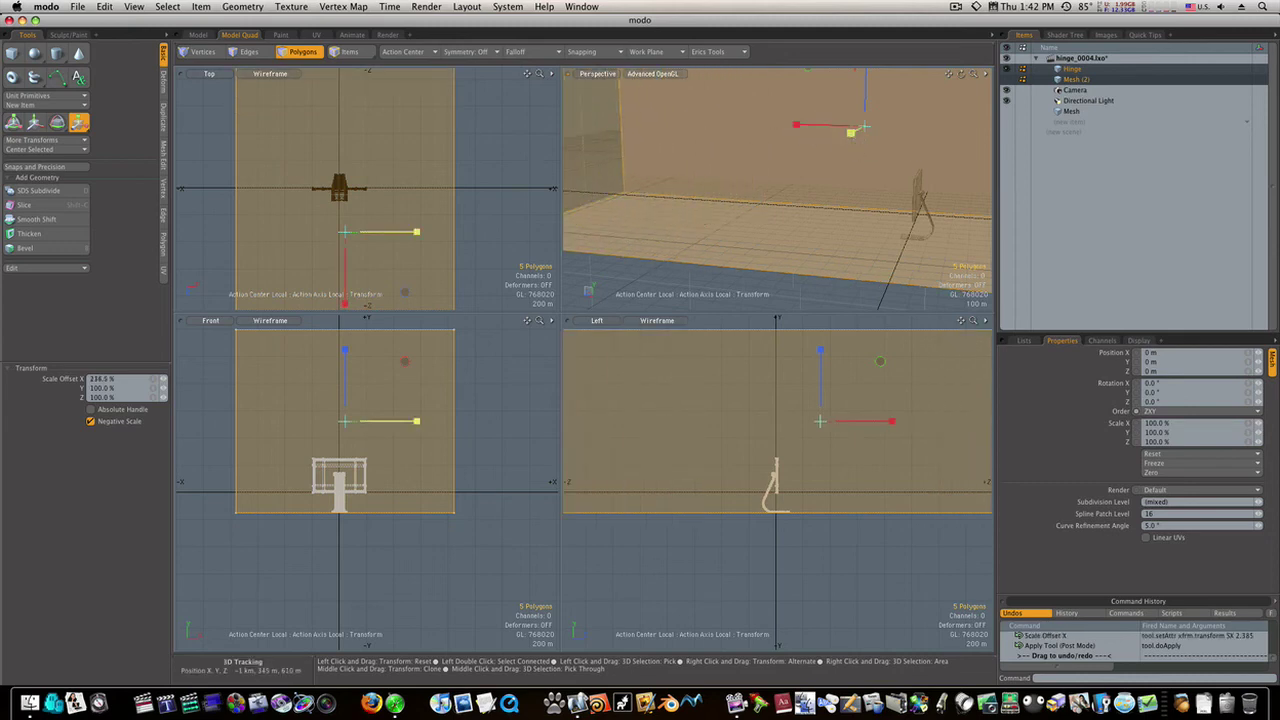
pyautogui.moveTo(860, 132); pyautogui.dragTo(795, 215)
pyautogui.press('space')
pyautogui.click(668, 106)
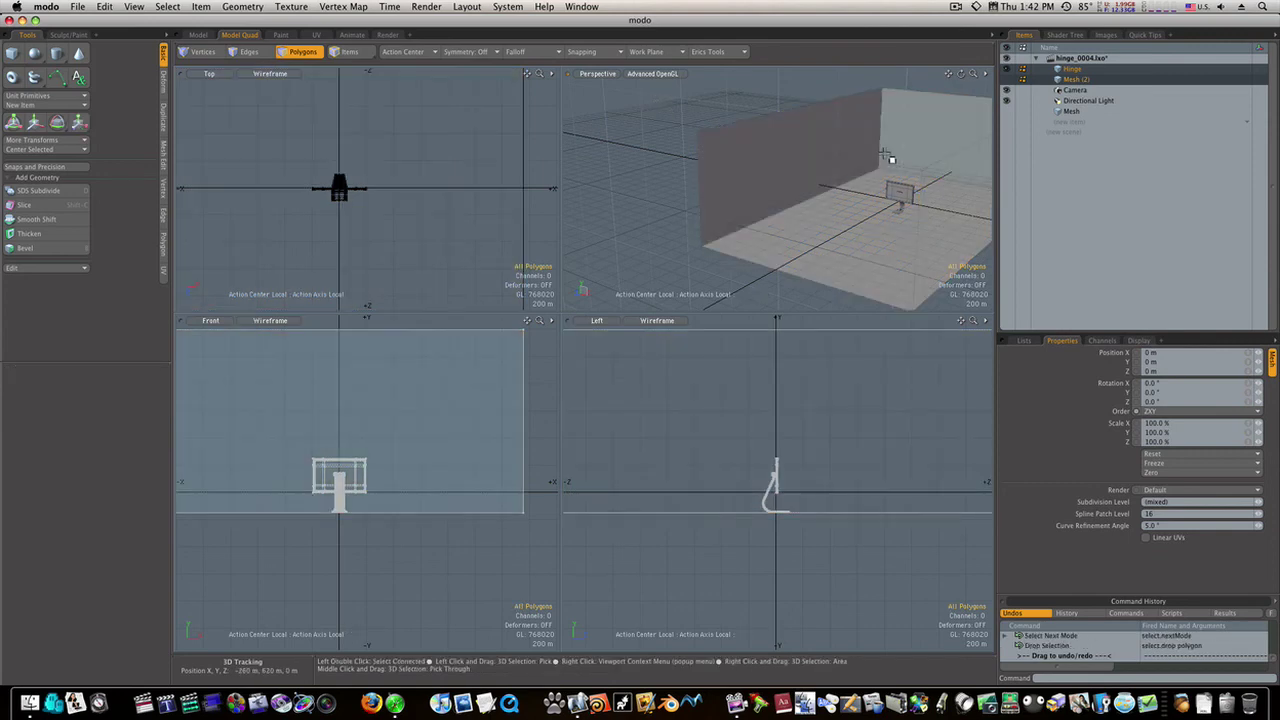
pyautogui.keyDown('alt'); pyautogui.moveTo(886, 149); pyautogui.dragTo(811, 214); pyautogui.keyUp('alt')
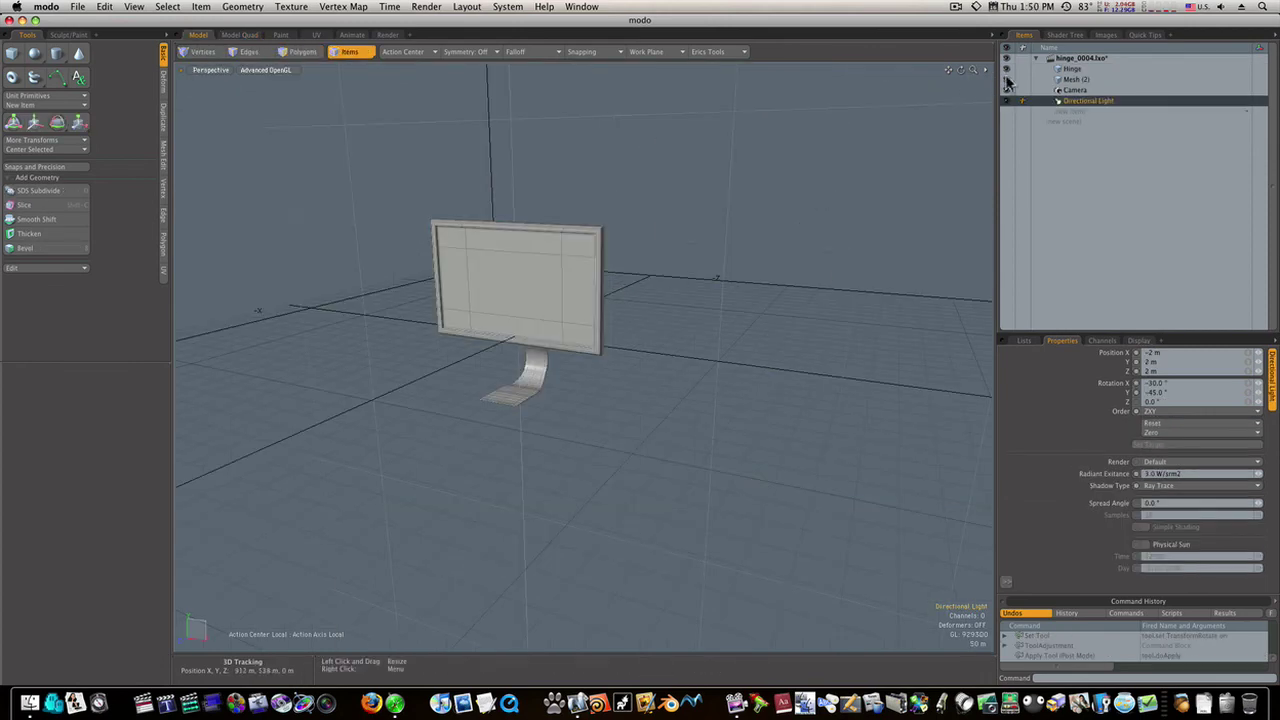
# Step: Select the Hinge and Mesh (2) items together and frame the monitor centrally inside the room in the perspective view
pyautogui.click(1066, 79)
pyautogui.keyDown('shift'); pyautogui.click(1066, 68); pyautogui.keyUp('shift')
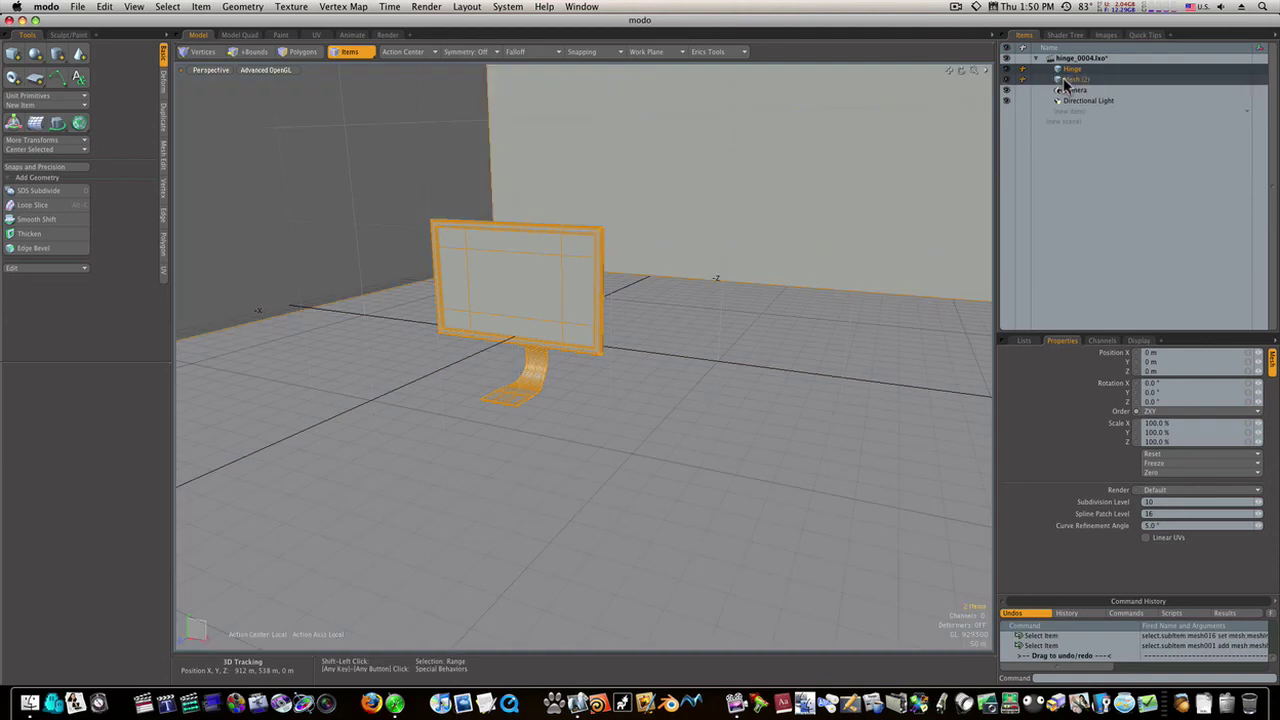
pyautogui.keyDown('alt'); pyautogui.moveTo(676, 355); pyautogui.dragTo(631, 363); pyautogui.keyUp('alt')
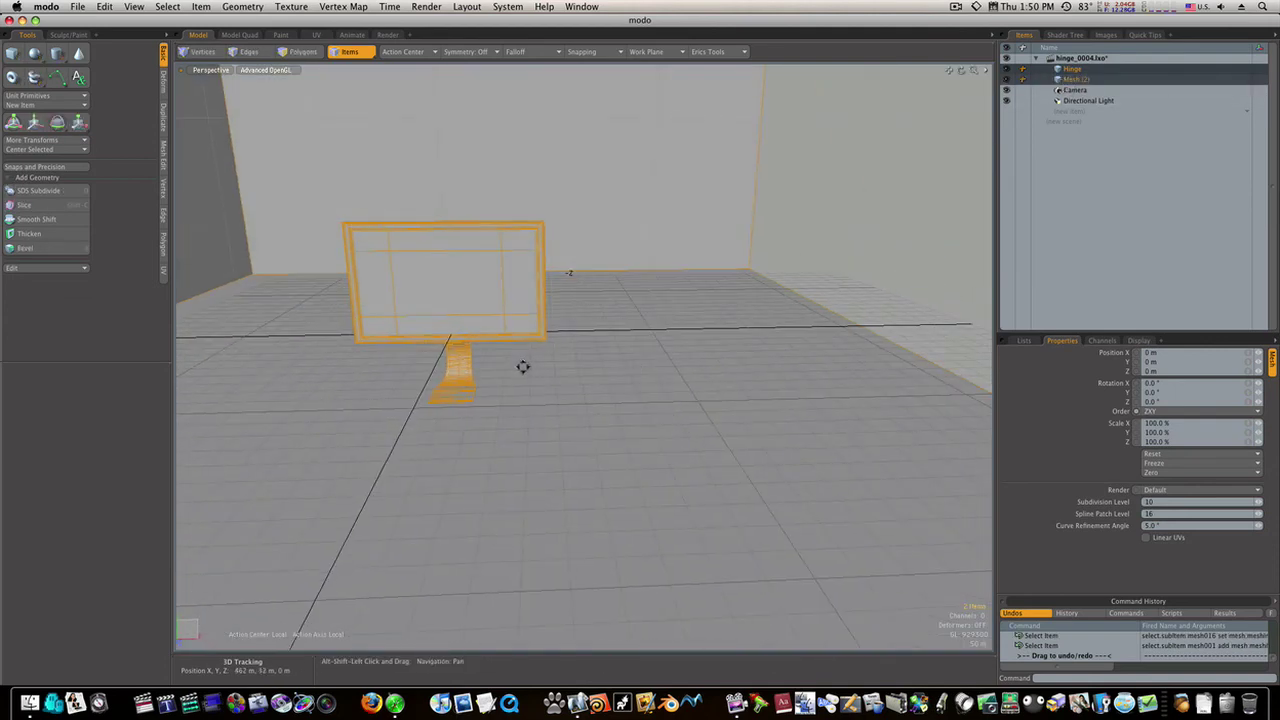
pyautogui.keyDown('alt'); pyautogui.keyDown('shift'); pyautogui.moveTo(526, 366); pyautogui.dragTo(717, 354); pyautogui.keyUp('shift'); pyautogui.keyUp('alt')
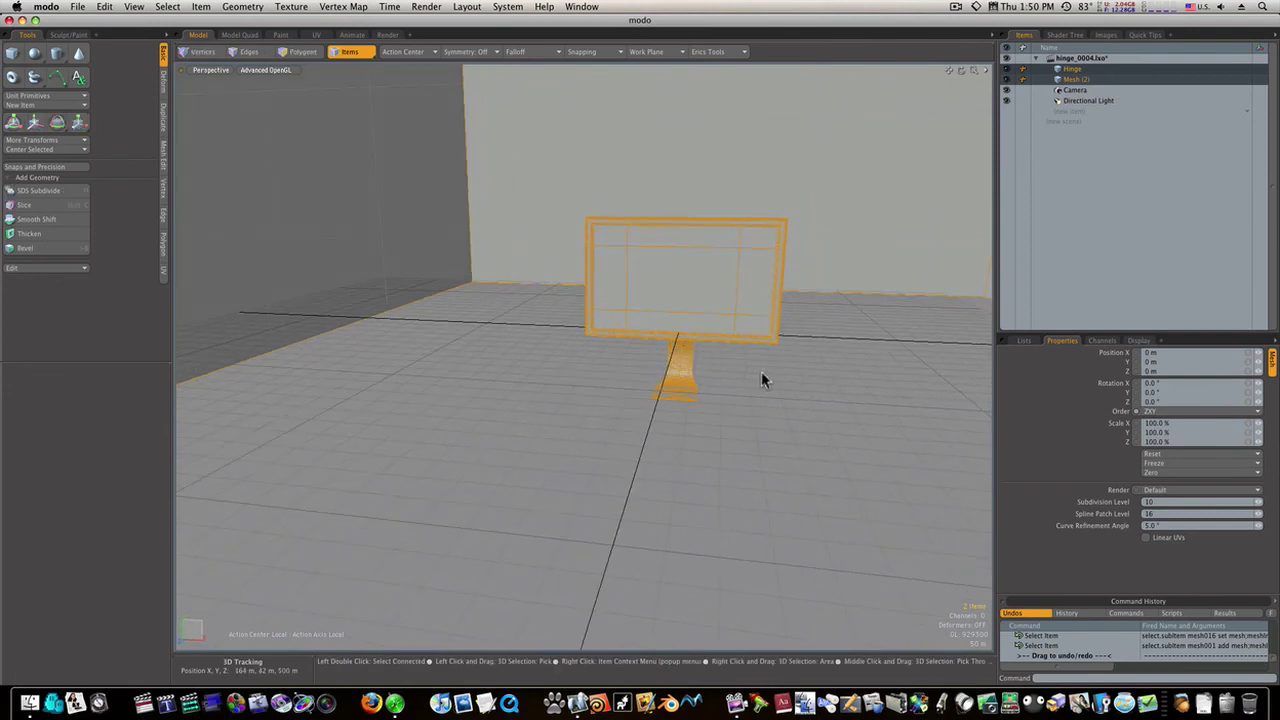
pyautogui.click(761, 374)
pyautogui.keyDown('shift'); pyautogui.click(1072, 68); pyautogui.keyUp('shift')
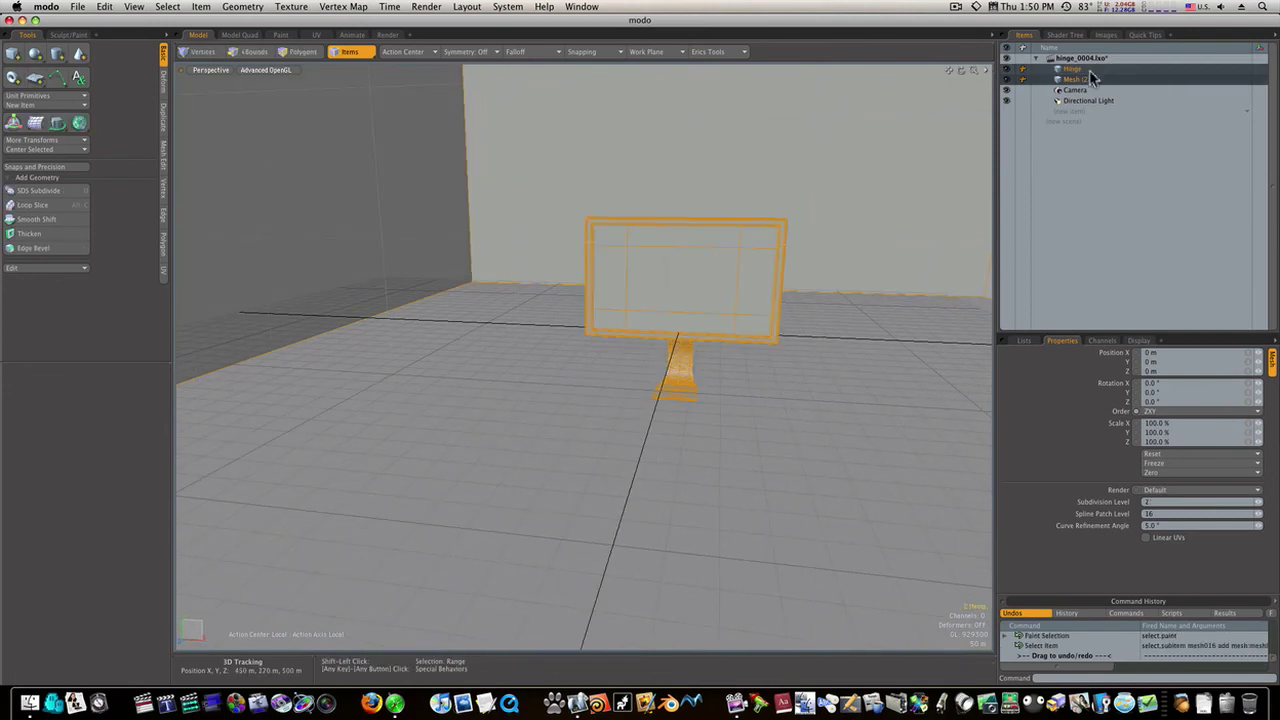
pyautogui.keyDown('ctrl'); pyautogui.keyDown('alt'); pyautogui.moveTo(882, 301); pyautogui.dragTo(729, 262); pyautogui.keyUp('alt'); pyautogui.keyUp('ctrl')
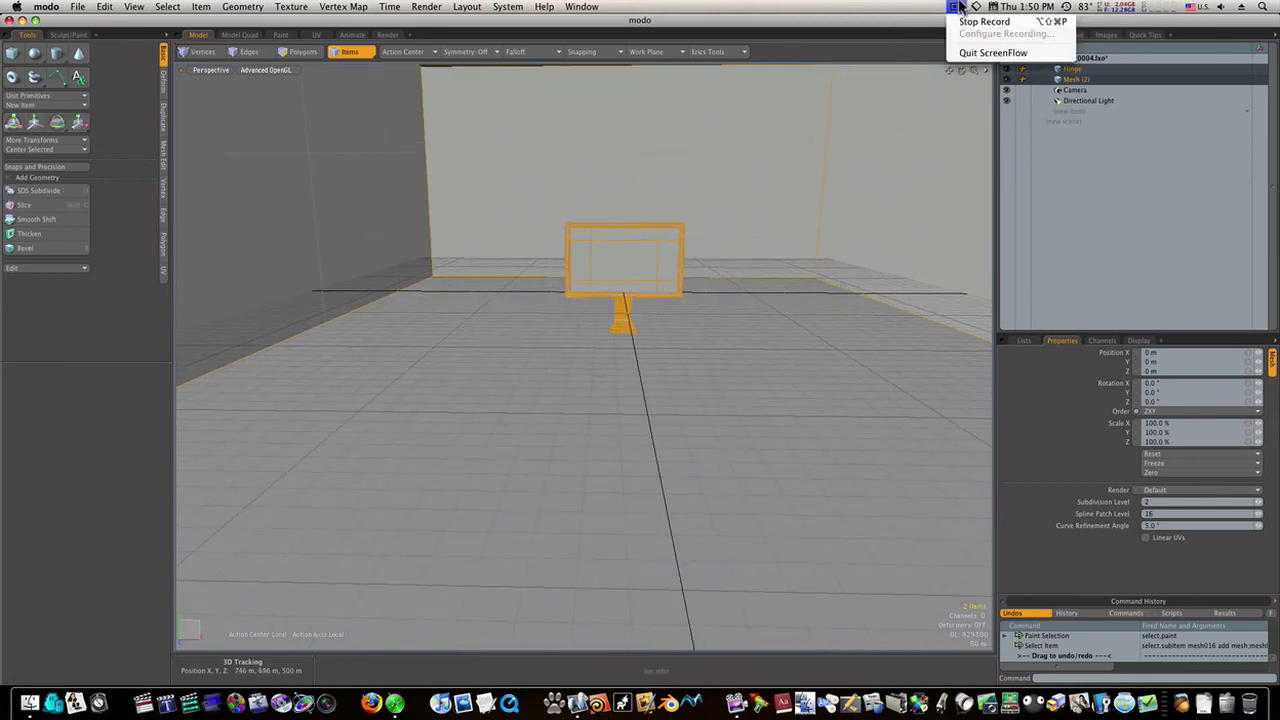